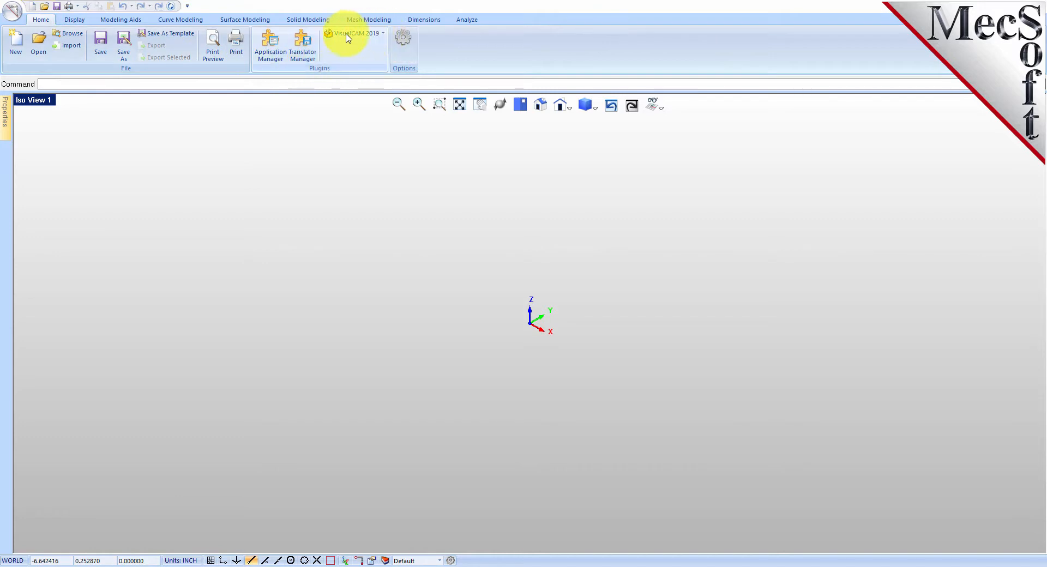
- Load the VisualCAM NEST module and show its nesting type options
click(385, 36)
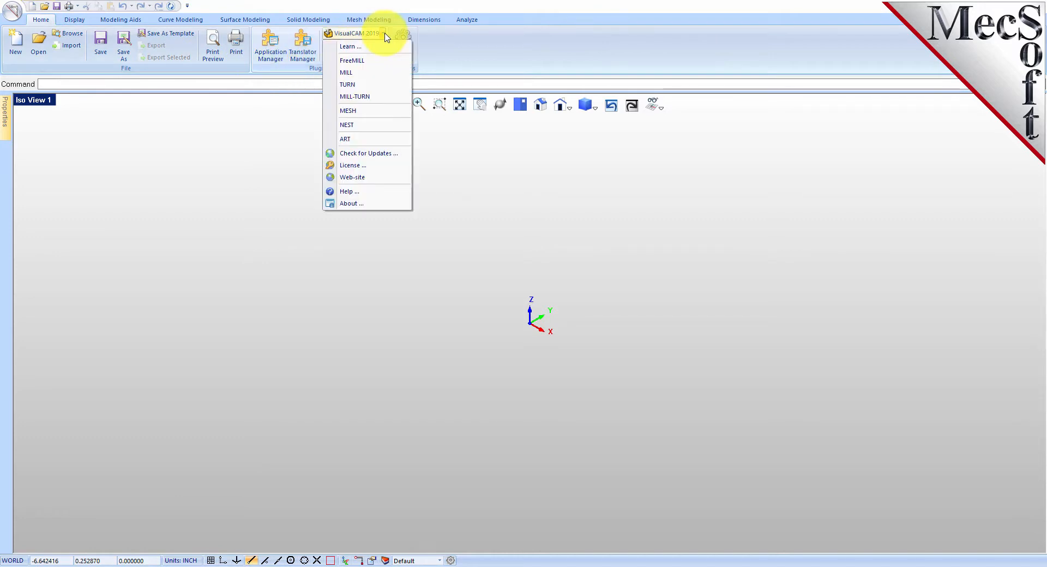
click(385, 129)
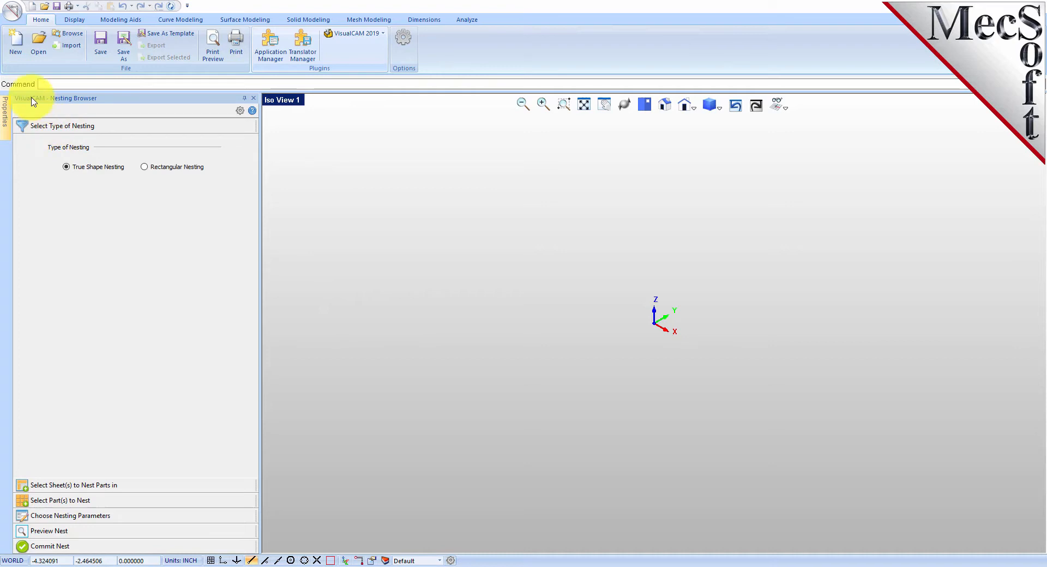
click(130, 137)
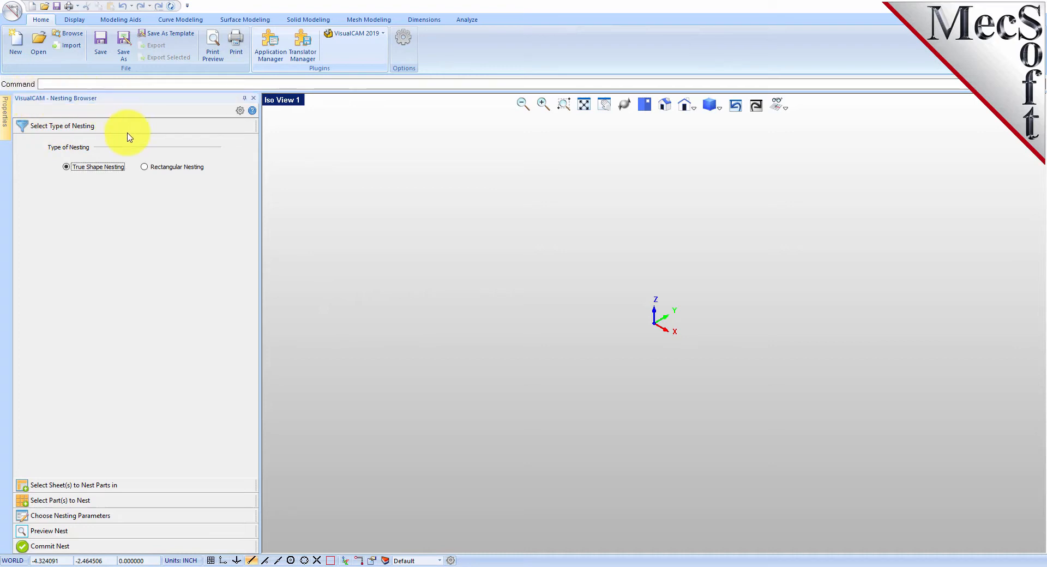
- Review the nesting workflow sections for sheets, parts, nesting parameters, preview and commit, then return to the nesting type
click(168, 488)
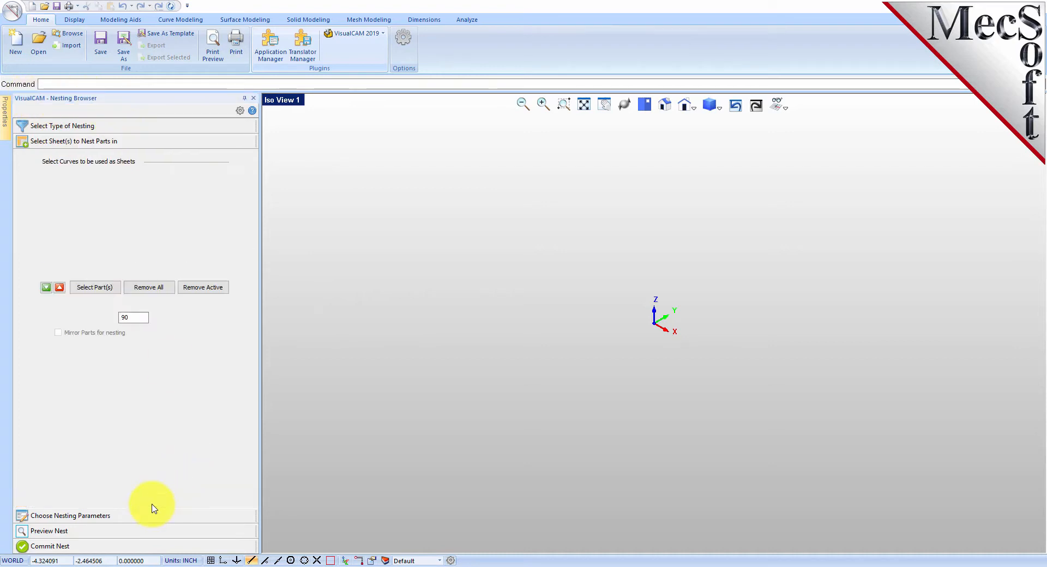
click(153, 517)
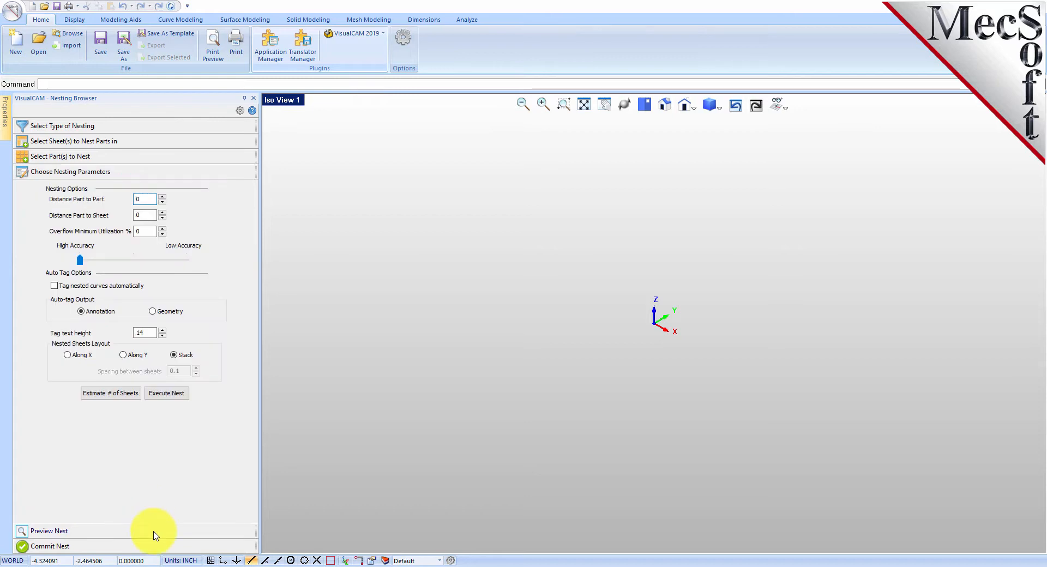
click(154, 532)
click(153, 545)
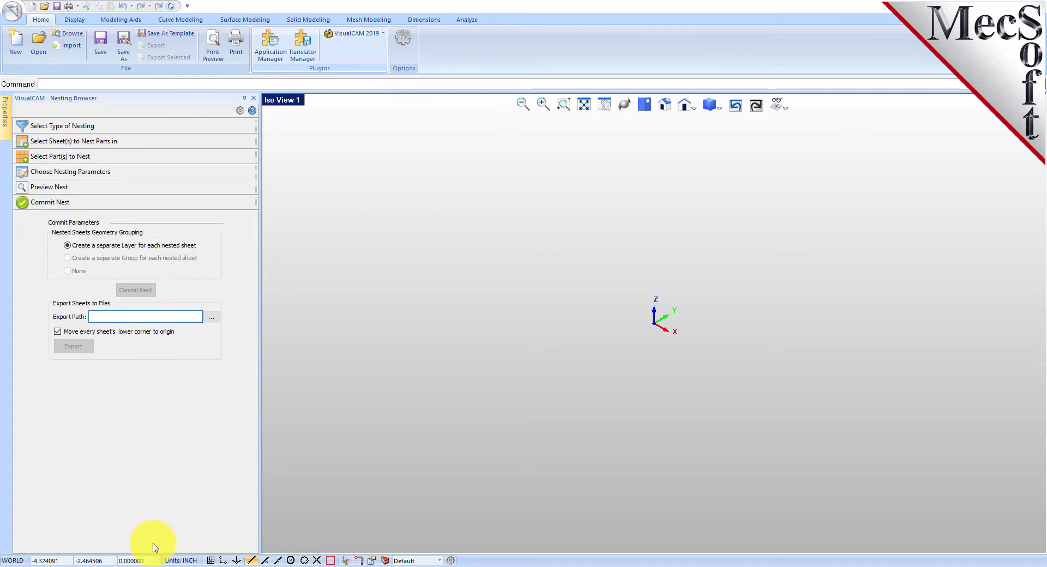
mouse_move(260, 375)
mouse_down()
mouse_move(308, 374)
mouse_move(247, 385)
mouse_up()
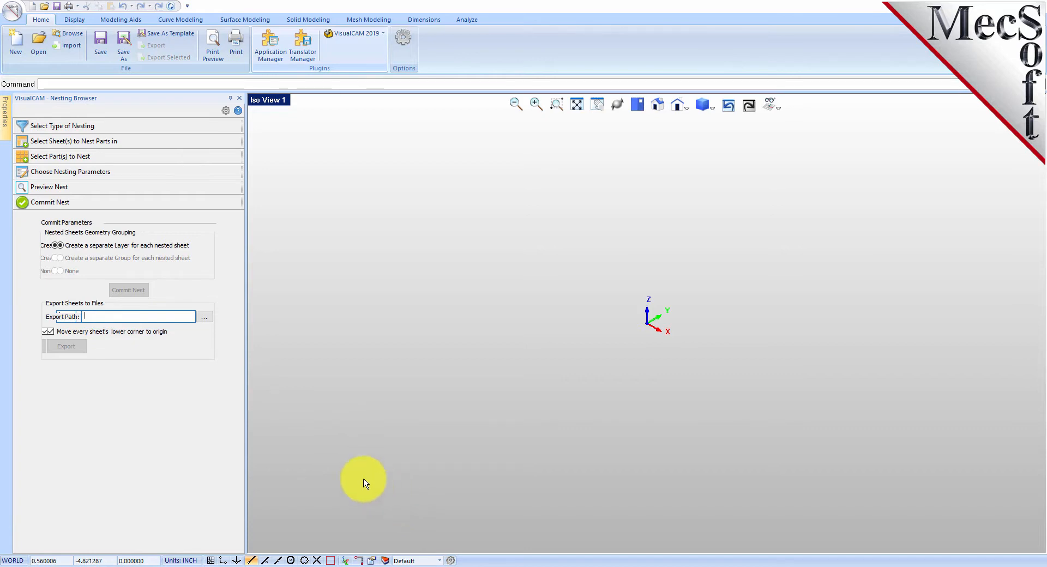
click(53, 119)
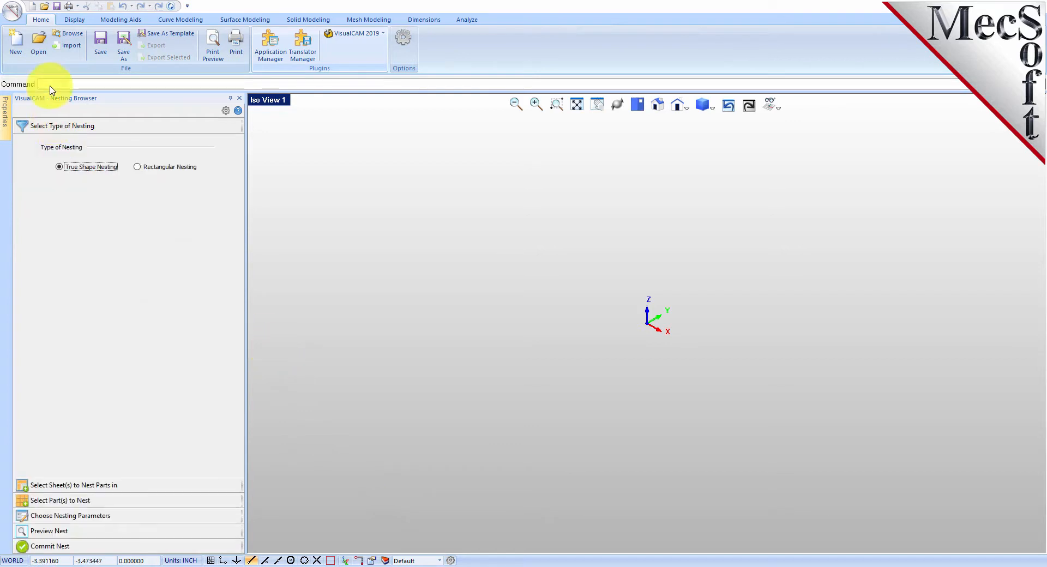
- Open the part file TrueShapeNestQuickStartTutorial.vcp from the QuickStart folder
click(12, 14)
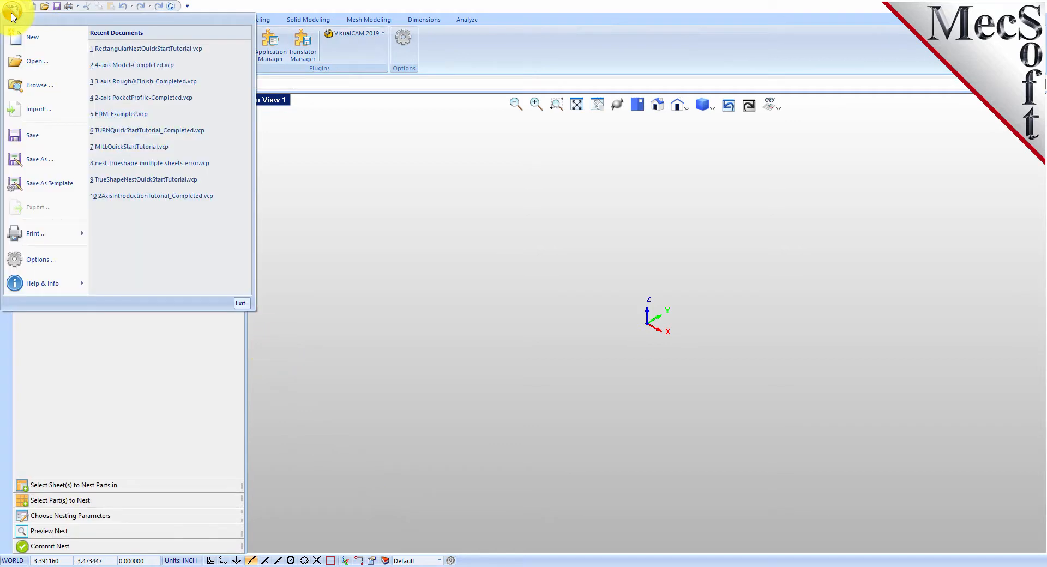
click(36, 68)
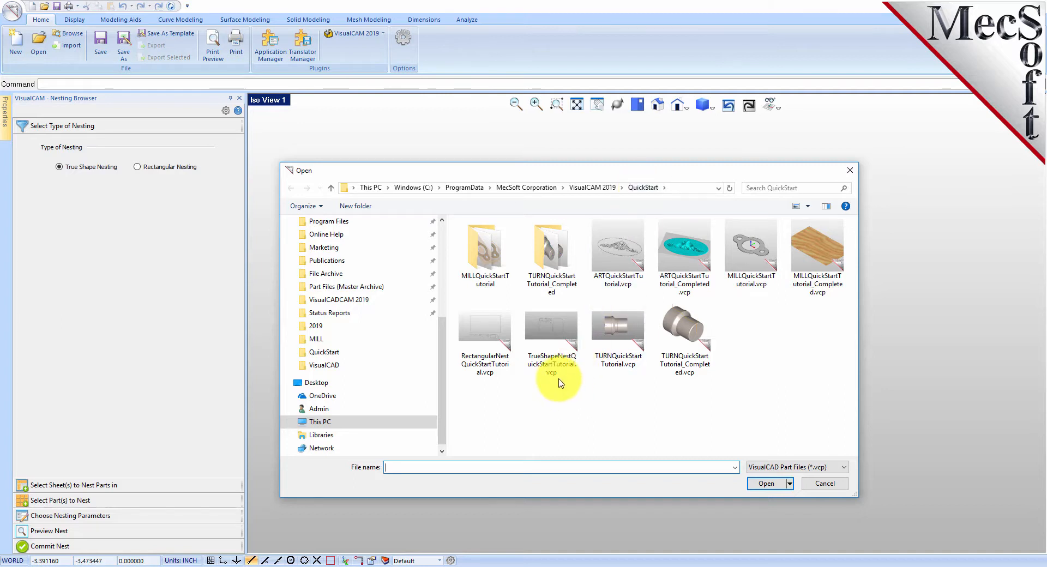
click(540, 371)
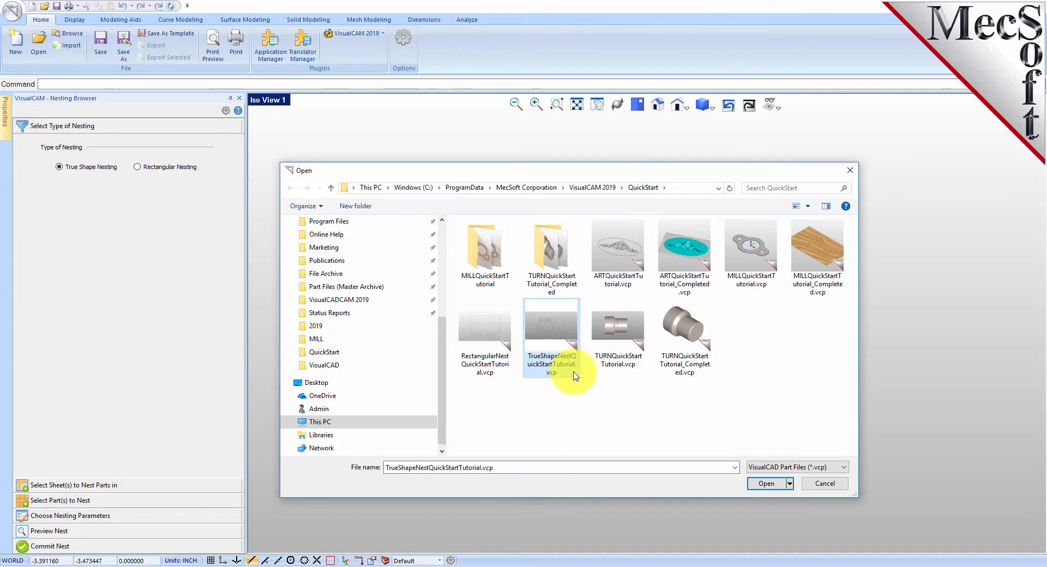
click(766, 483)
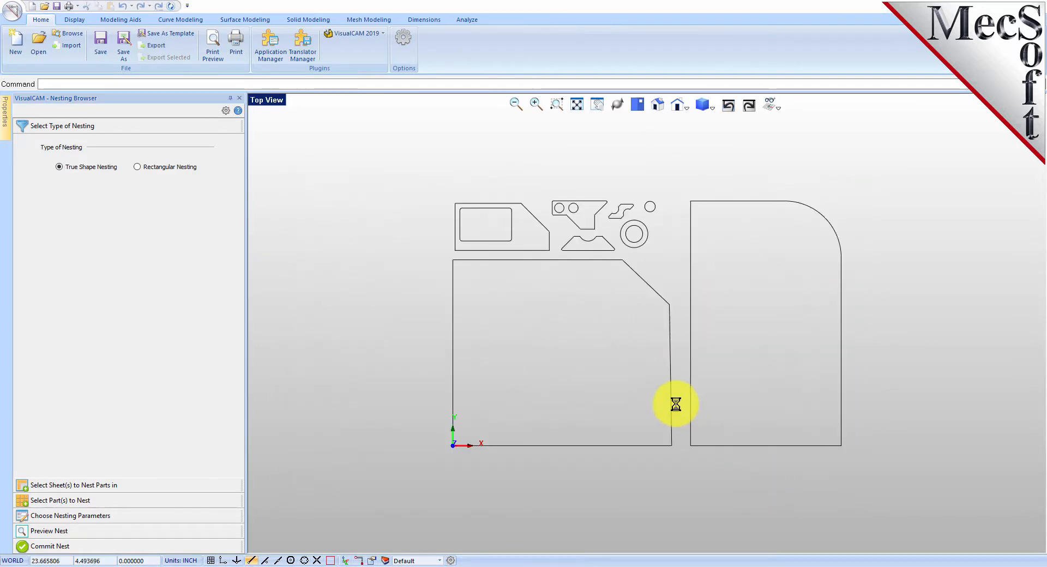
scroll(636, 311, up, 3)
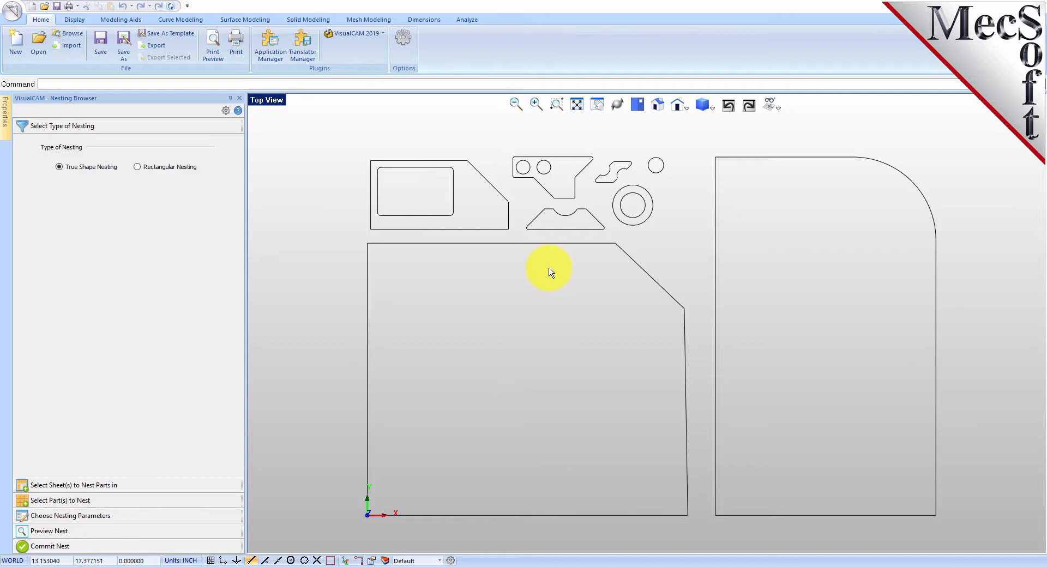
click(546, 244)
click(763, 159)
click(779, 313)
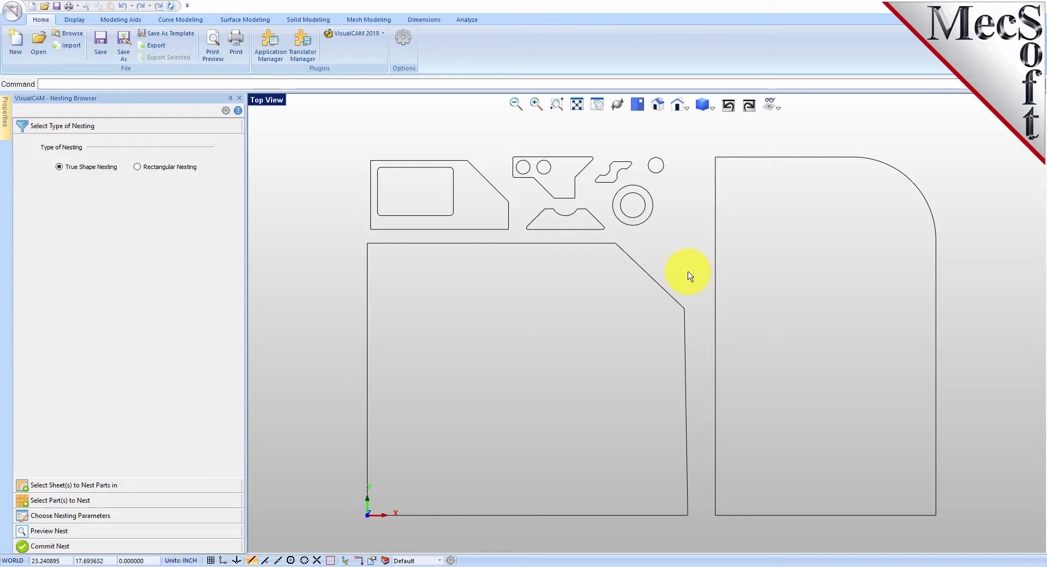
- Use True Shape Nesting and select the two large outline curves as the sheets to nest parts in
click(91, 166)
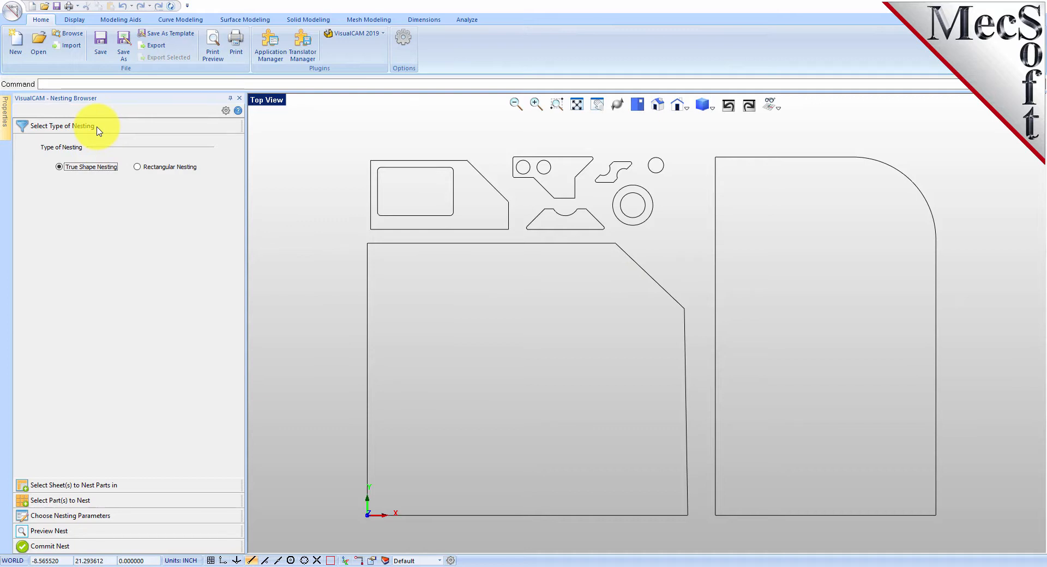
click(60, 168)
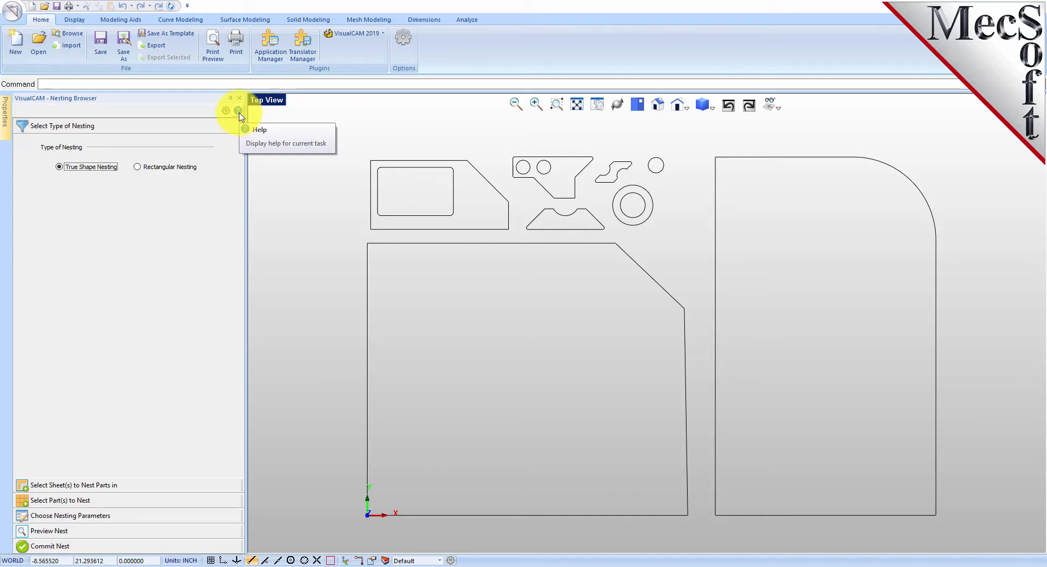
click(116, 487)
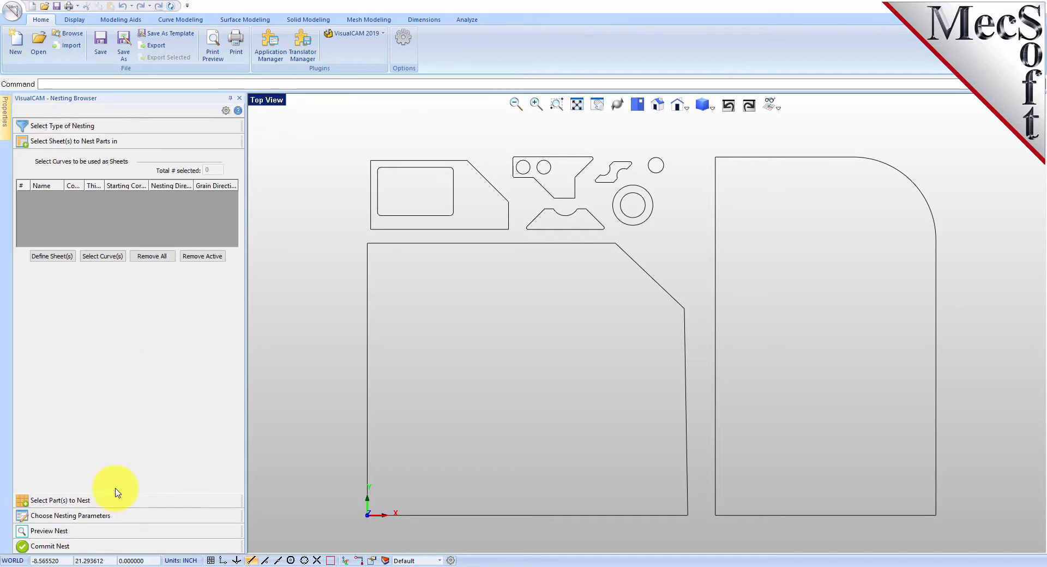
click(96, 261)
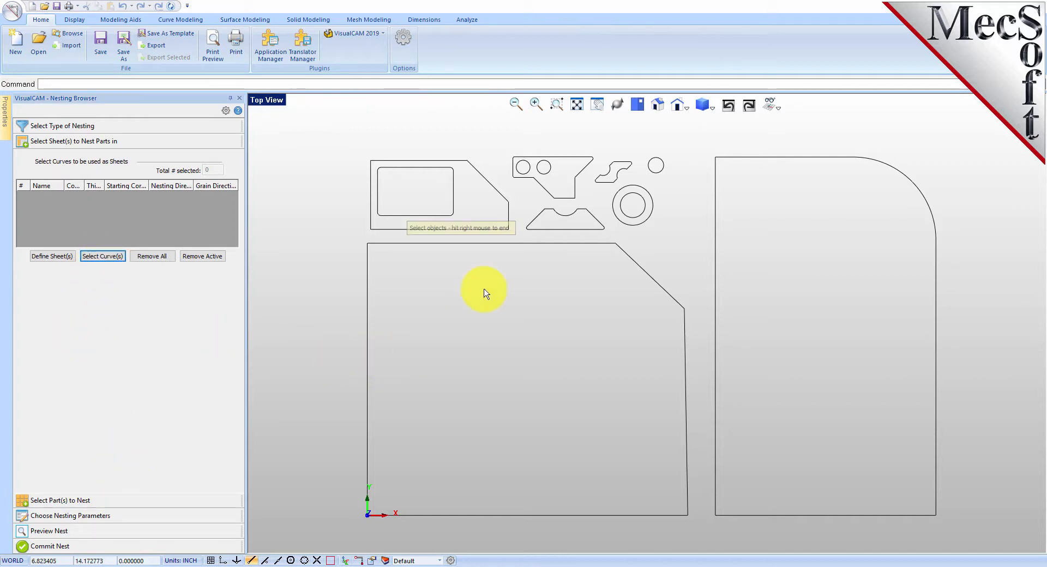
click(494, 244)
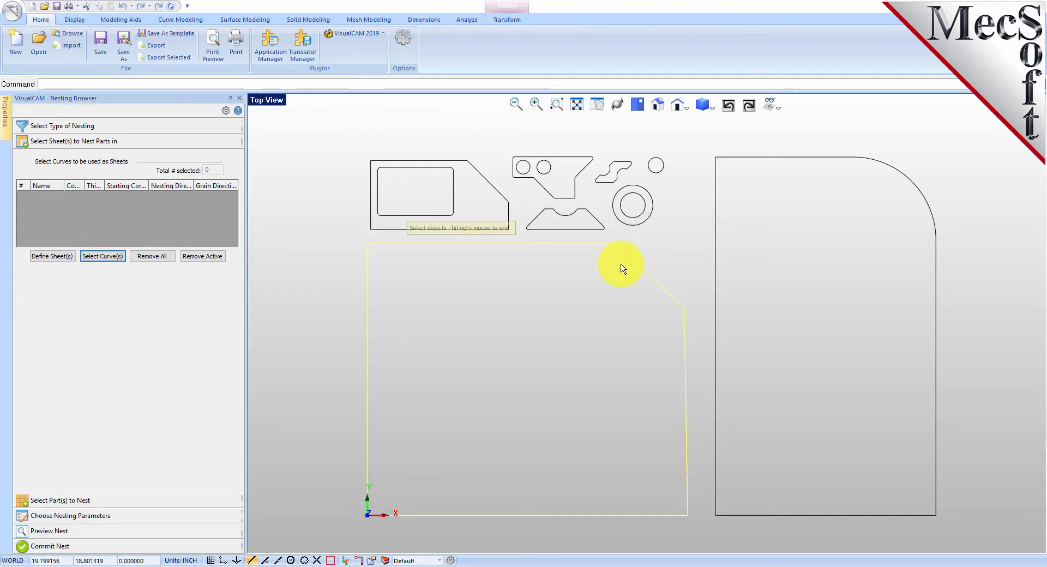
click(763, 158)
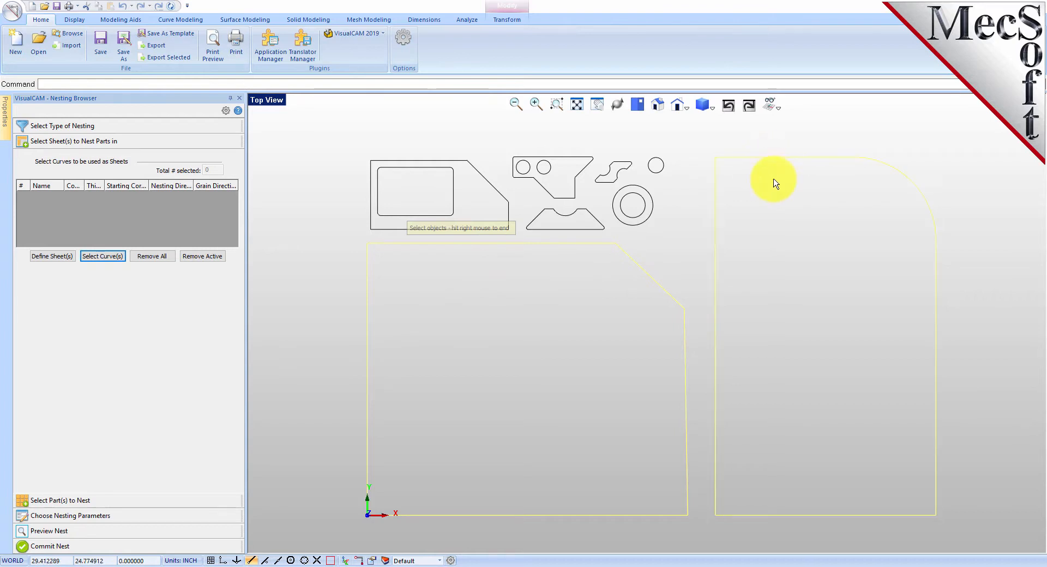
right_click(476, 323)
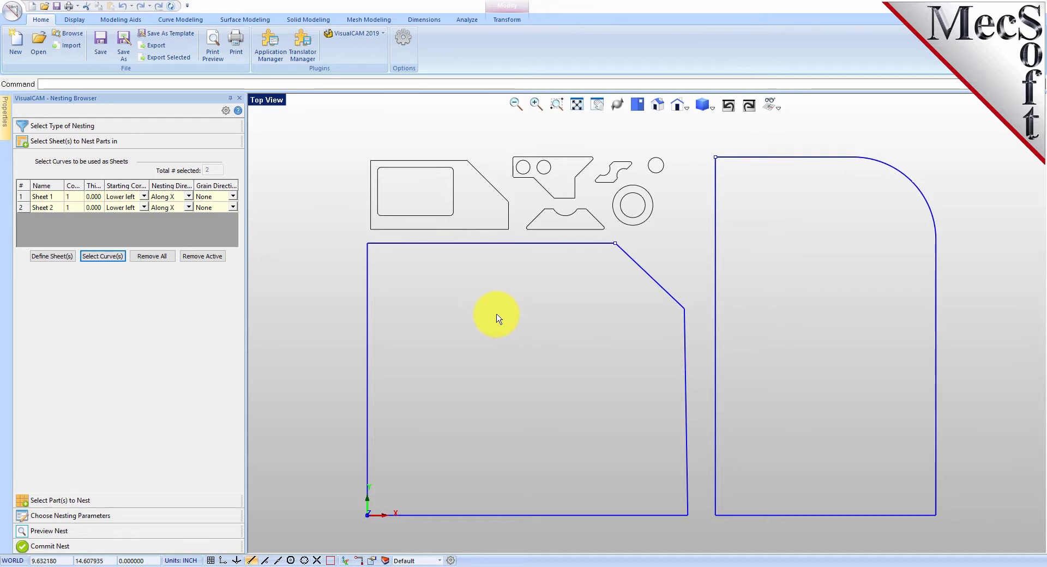
- Set the count of both Sheet 1 and Sheet 2 to 2
click(24, 199)
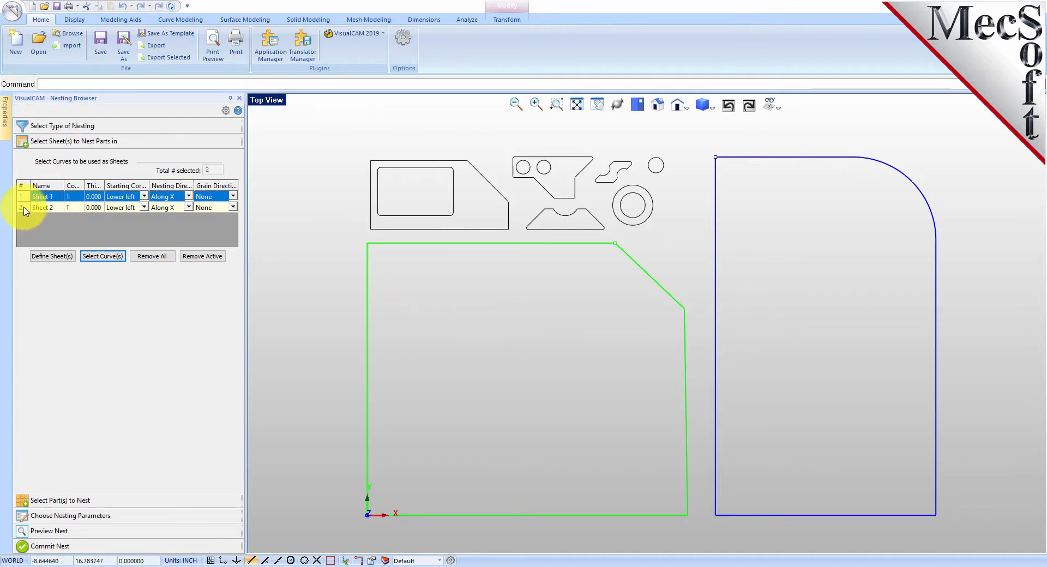
click(24, 210)
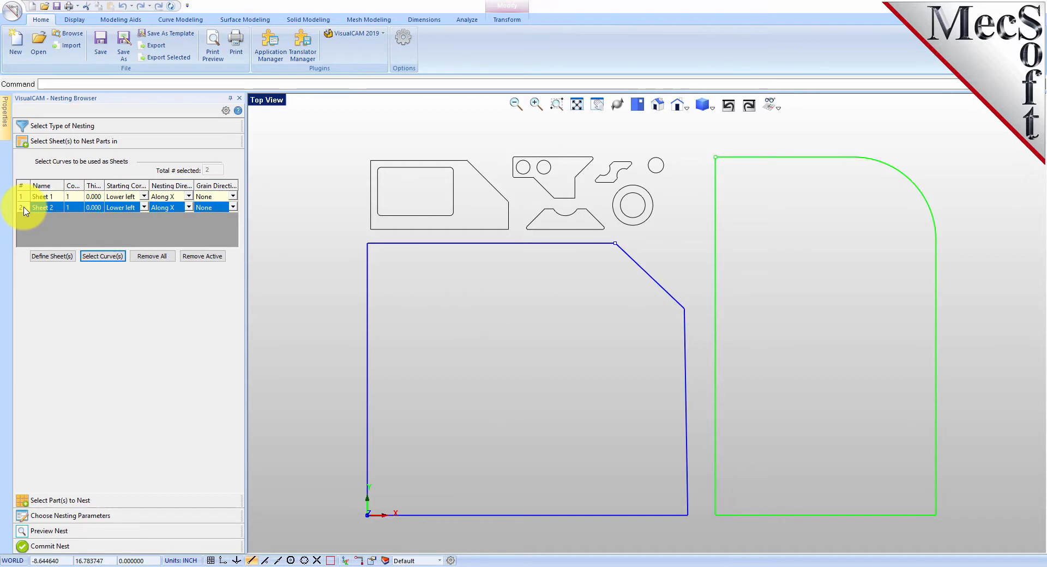
click(72, 197)
text(2)
click(71, 207)
text(2)
key(Return)
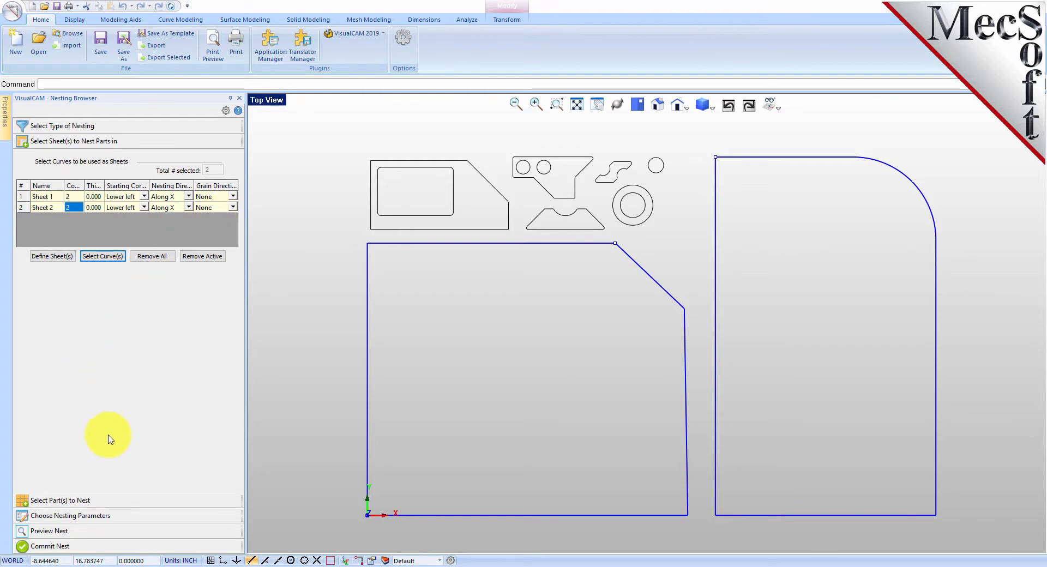
- Select all the small curves above the first sheet as the parts to nest
click(97, 501)
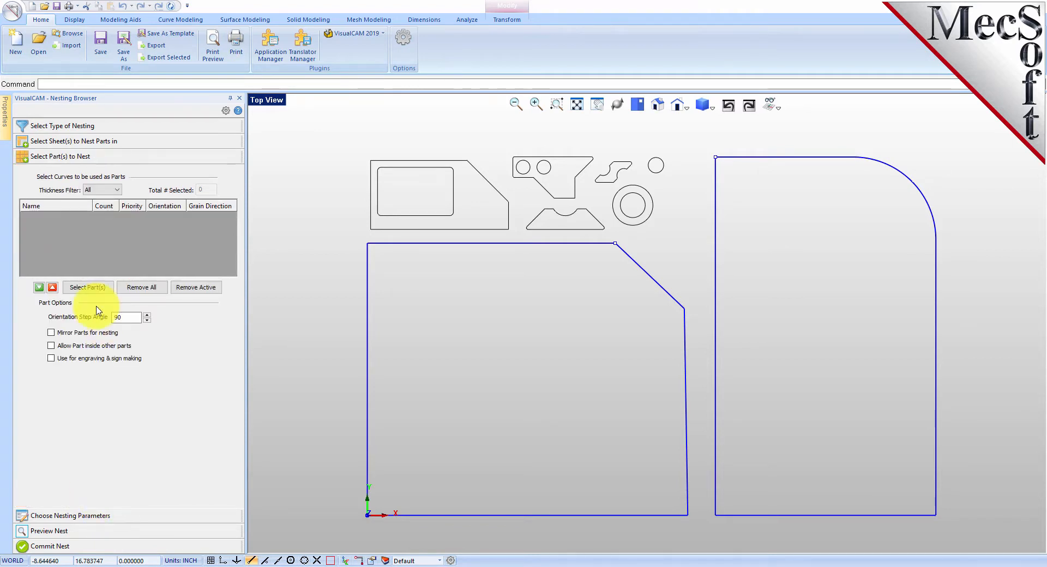
click(88, 287)
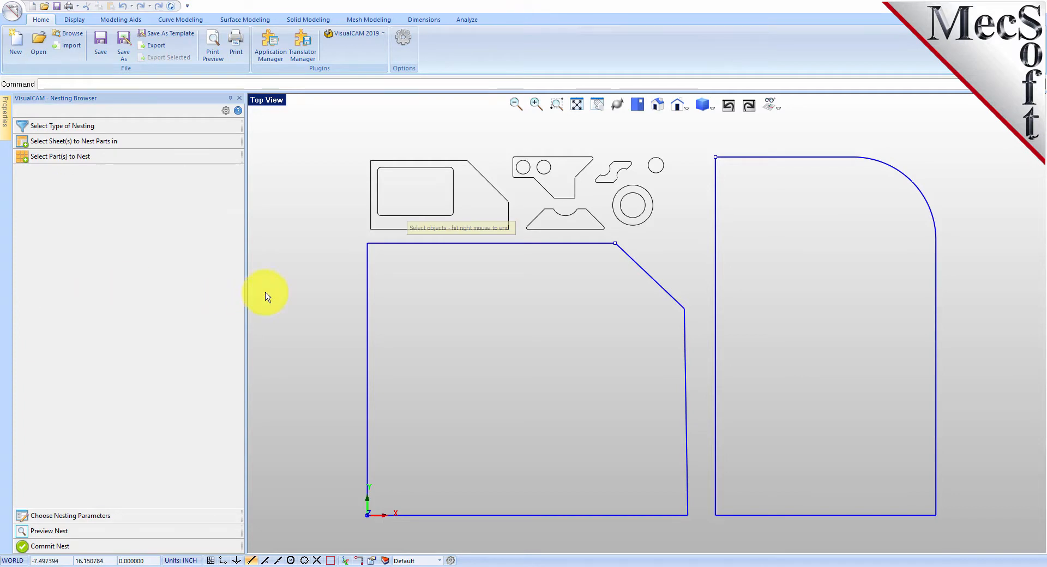
drag(342, 136, 695, 239)
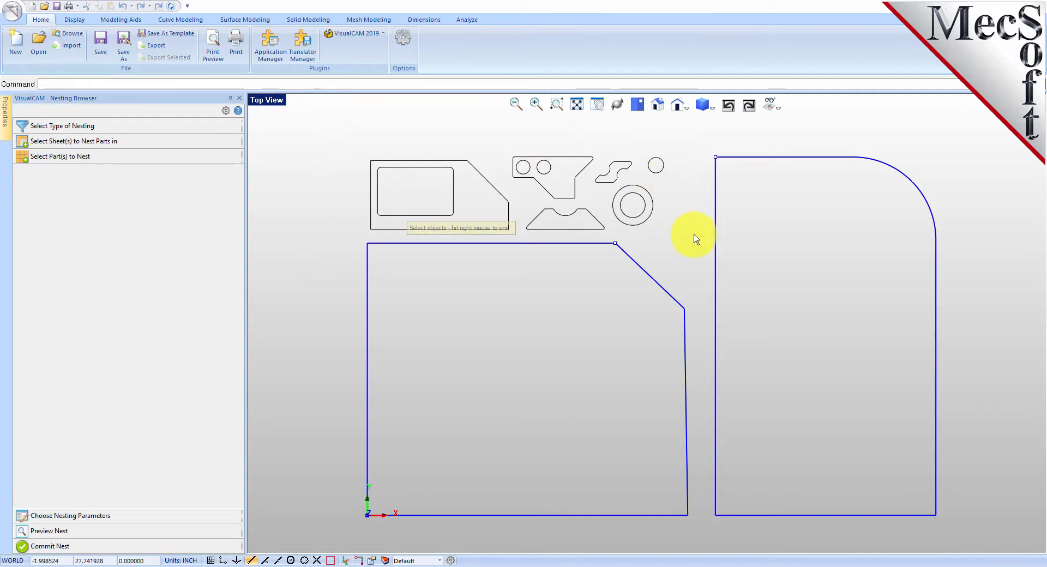
right_click(470, 282)
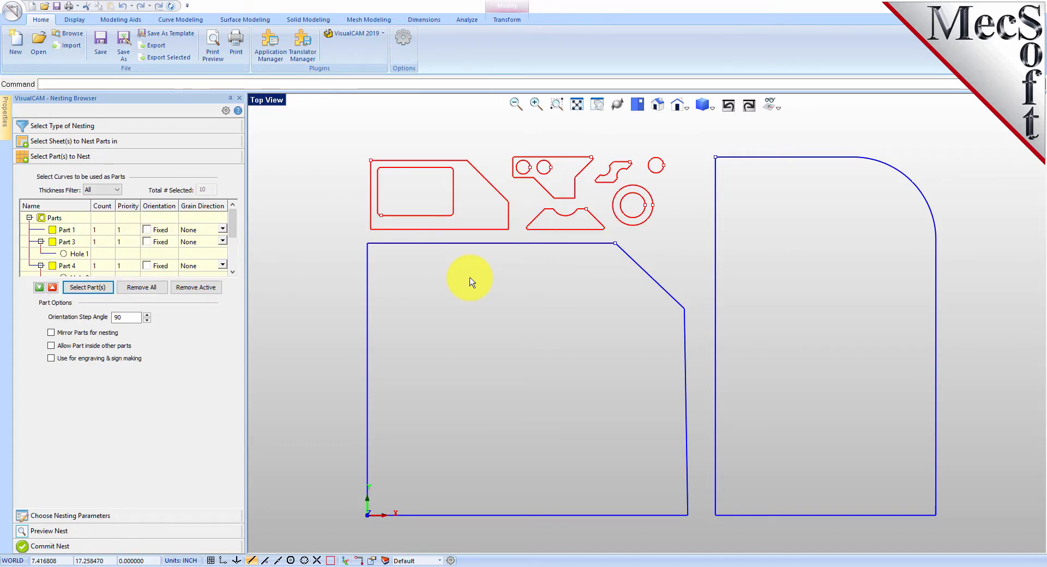
- Examine the parts list, highlighting its part and hole entries to match each one with its curve in the drawing
drag(232, 225, 234, 260)
drag(233, 260, 233, 212)
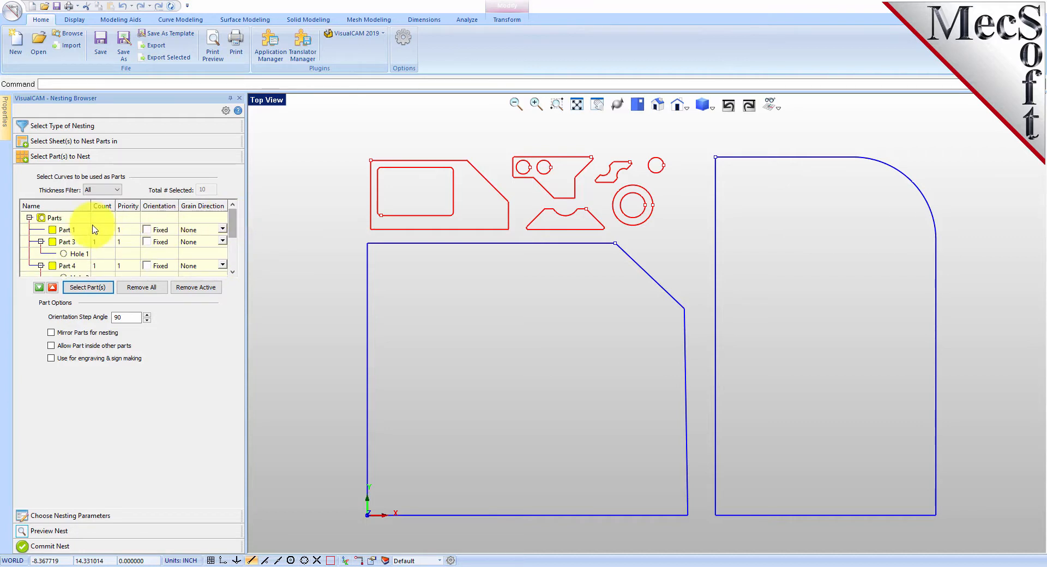
click(66, 242)
click(78, 254)
click(75, 243)
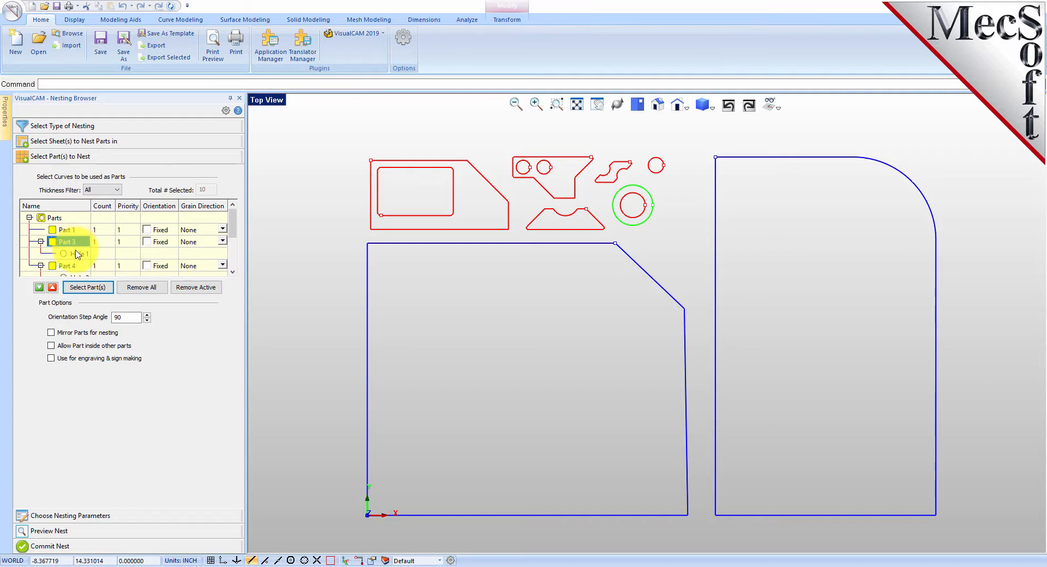
click(82, 254)
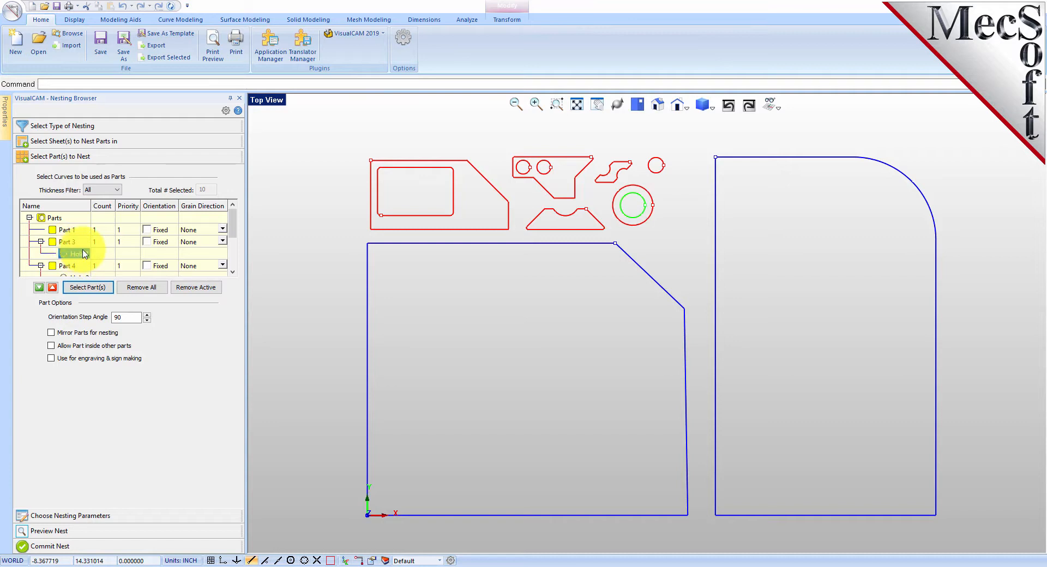
scroll(92, 236, down, 3)
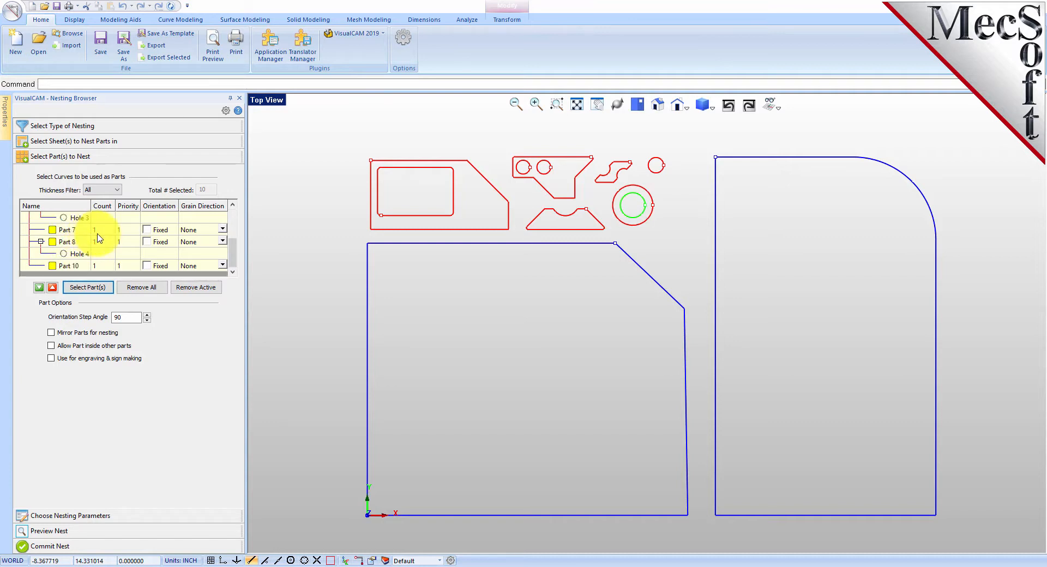
drag(232, 257, 231, 247)
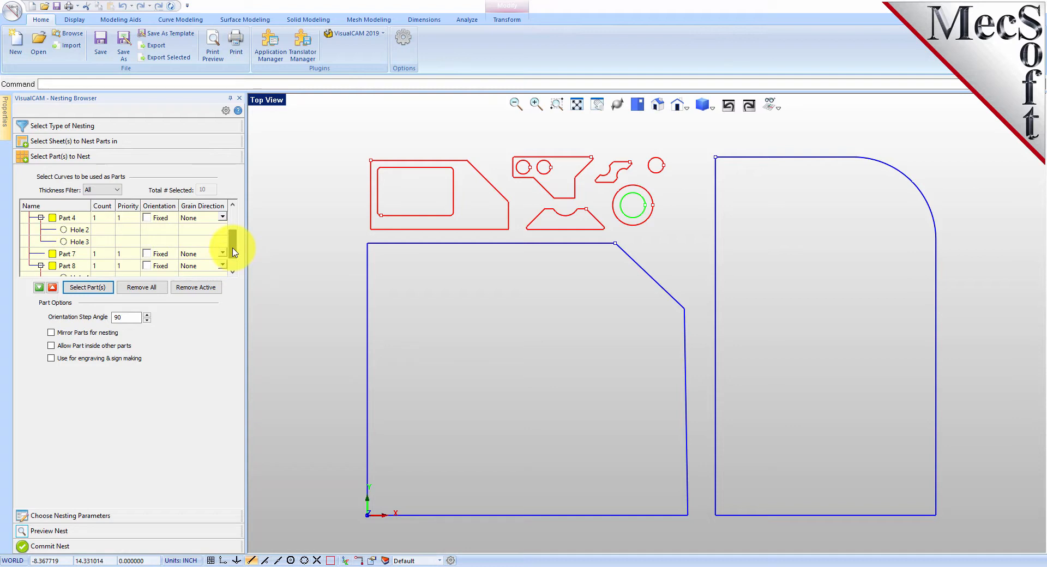
click(52, 255)
click(52, 218)
click(77, 233)
click(76, 242)
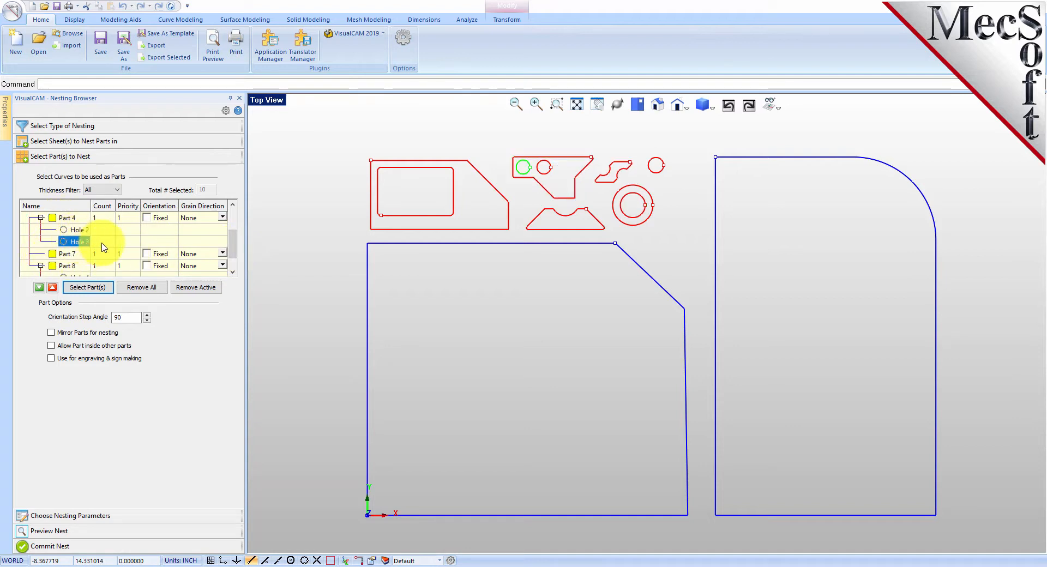
scroll(71, 246, up, 2)
click(68, 243)
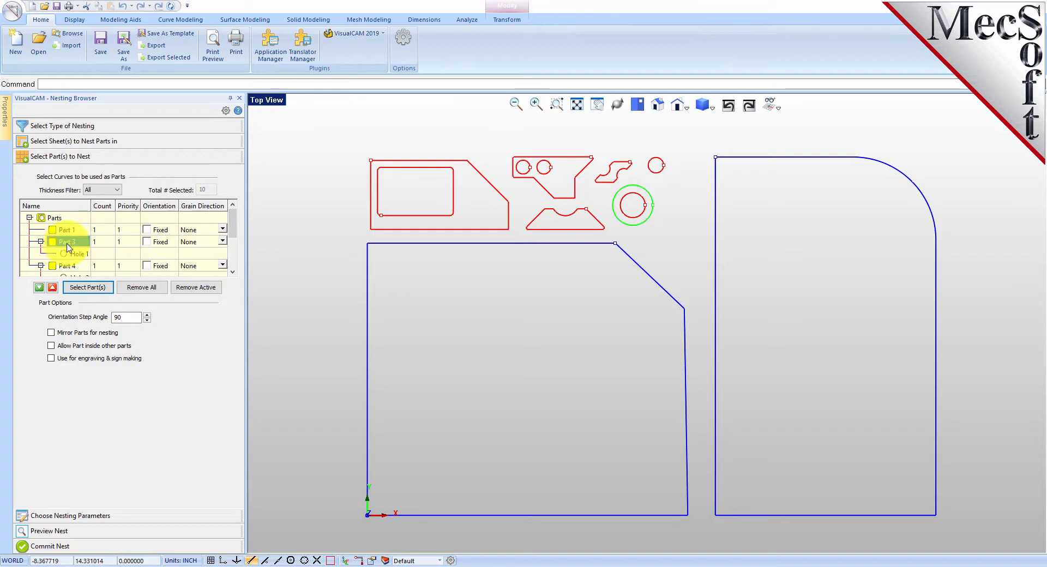
- Set the count of Part 1 to 50 and make the count the same for all parts in the list
click(108, 232)
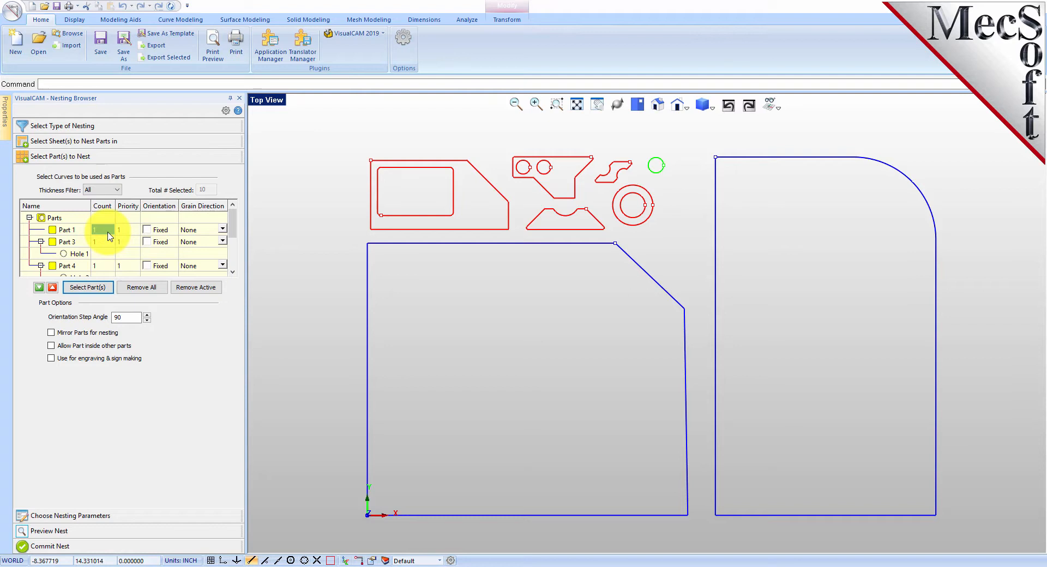
text(50)
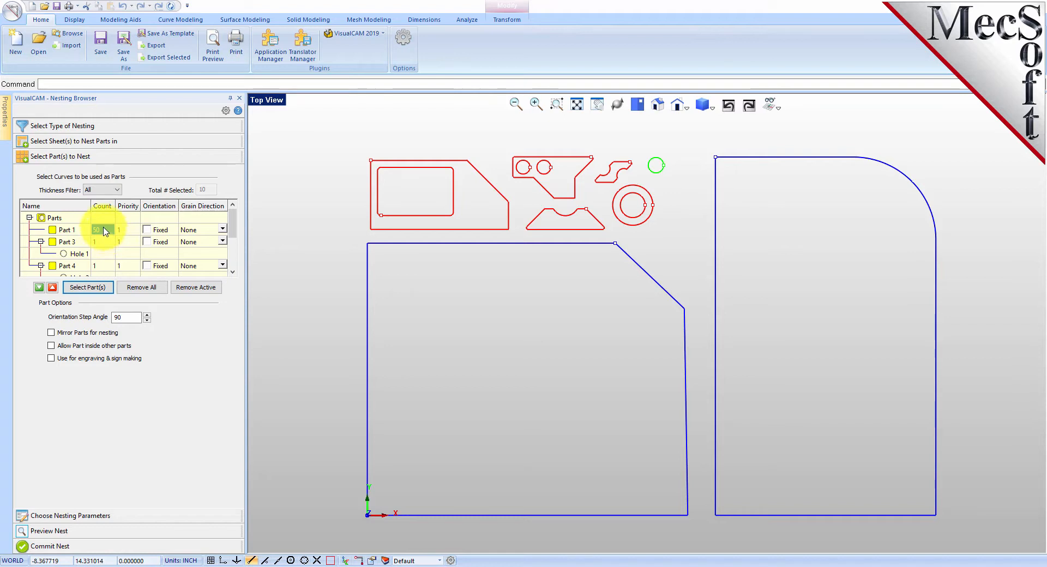
right_click(104, 235)
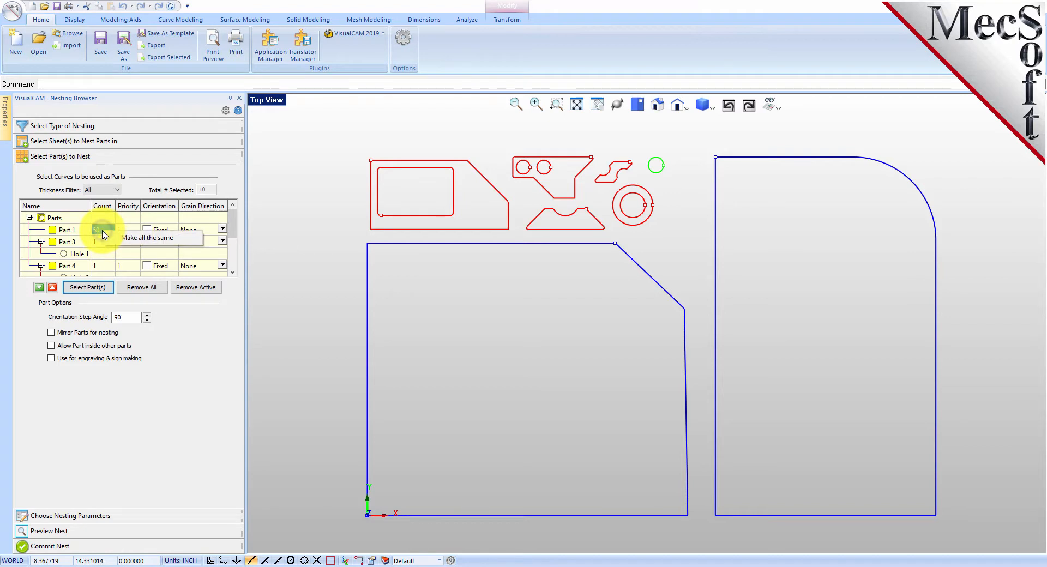
click(140, 239)
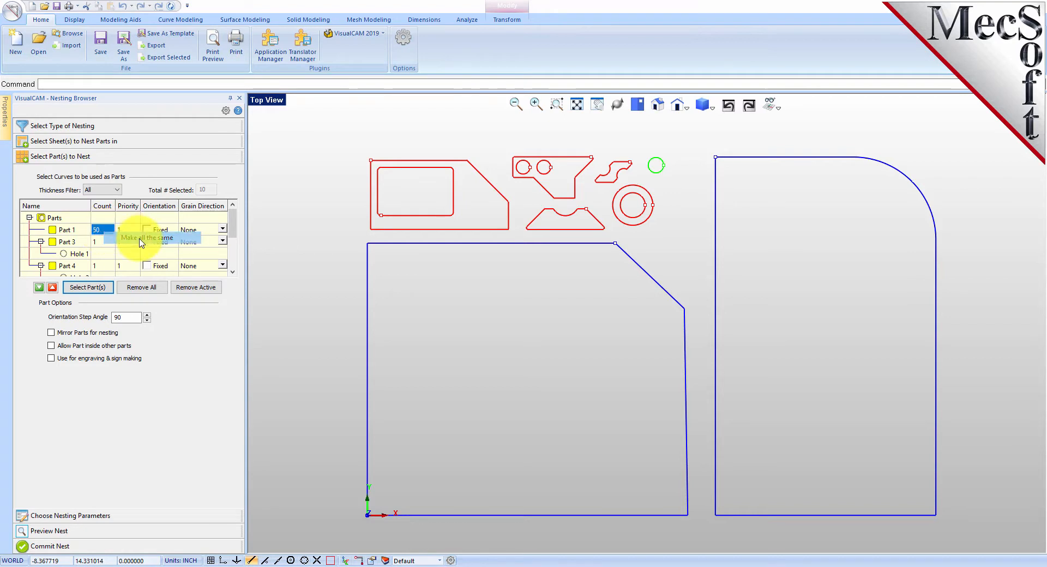
scroll(112, 245, down, 1)
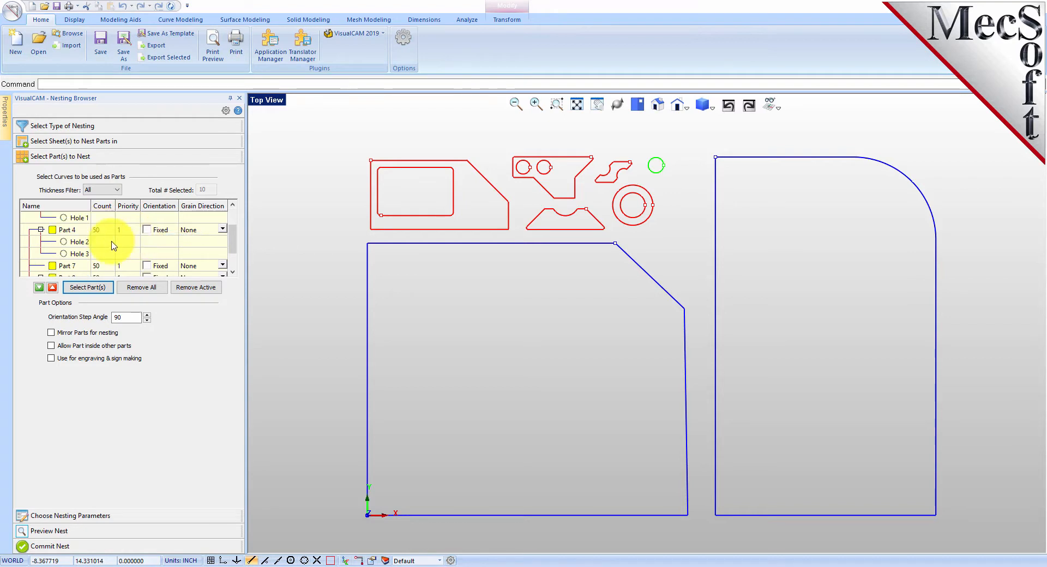
click(61, 265)
scroll(101, 240, down, 1)
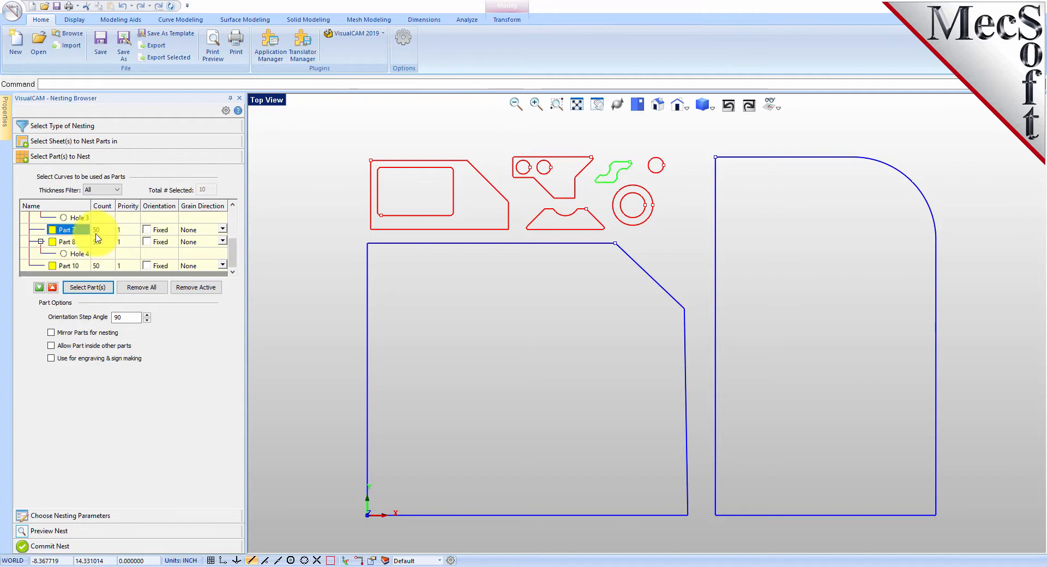
click(107, 244)
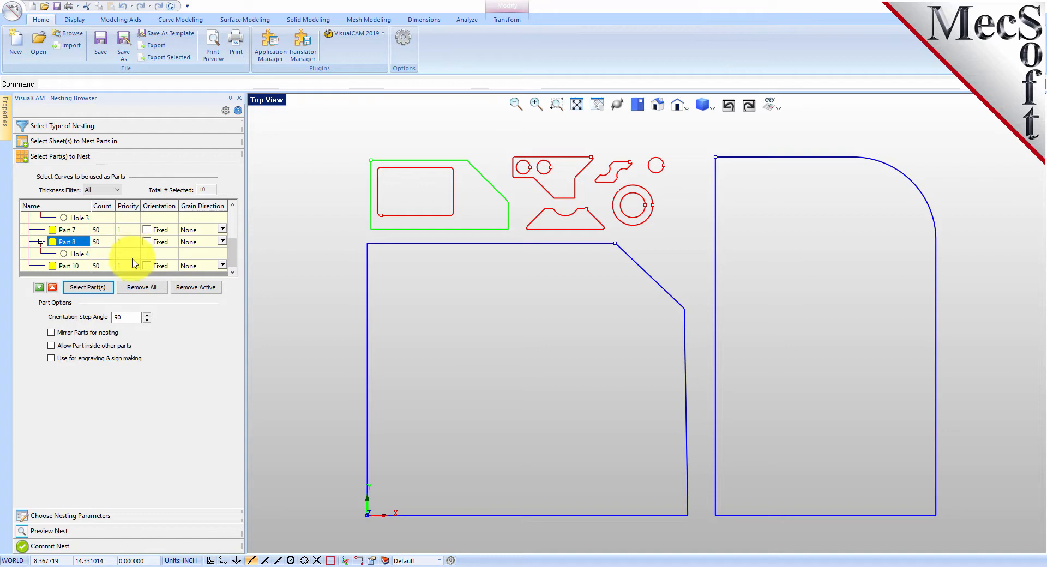
- Set the orientation step angle to 45, and enable mirroring parts for nesting and allowing parts inside other parts
double_click(110, 316)
text(45)
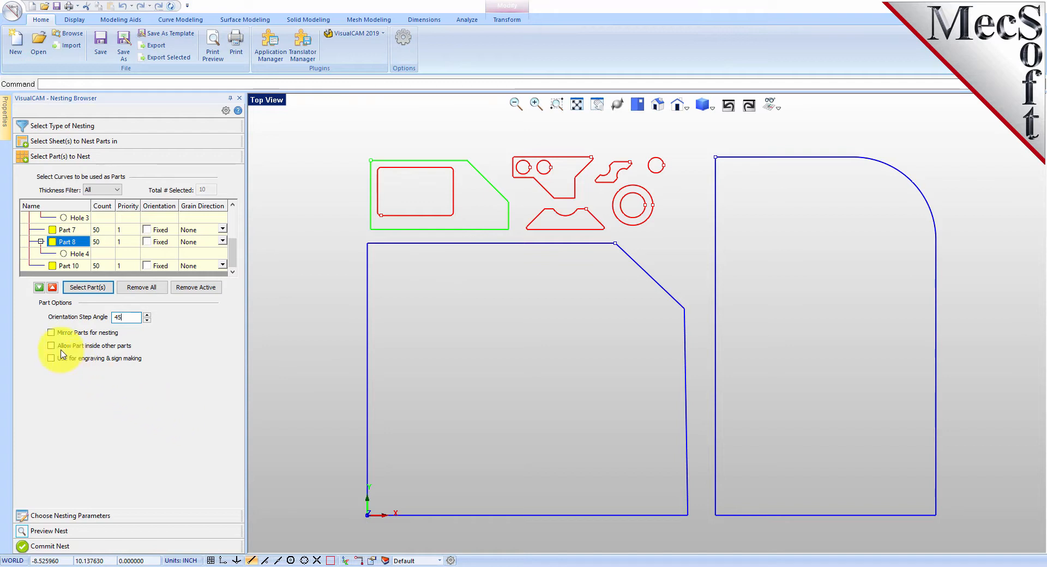
click(51, 334)
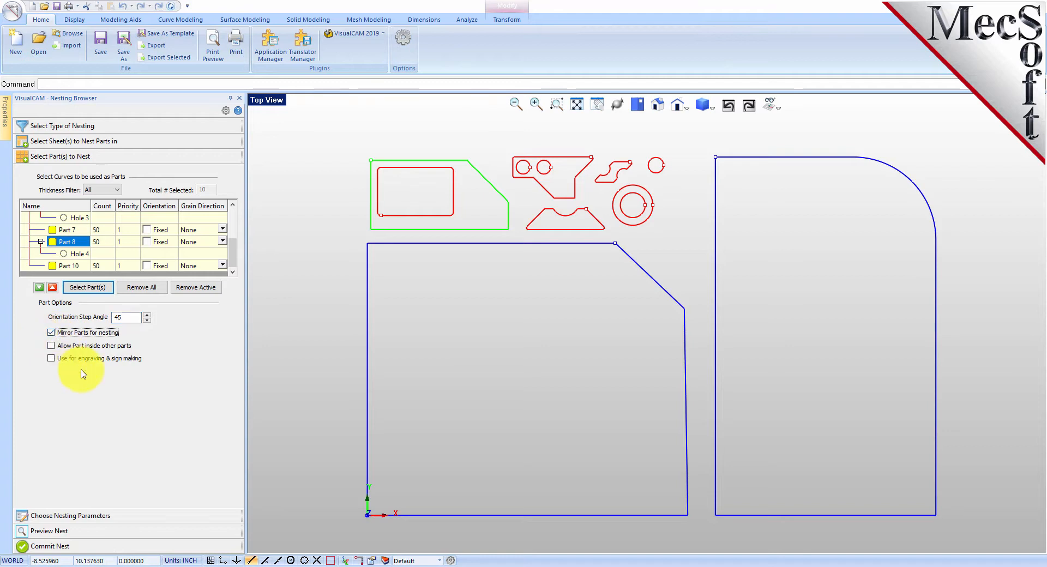
click(51, 347)
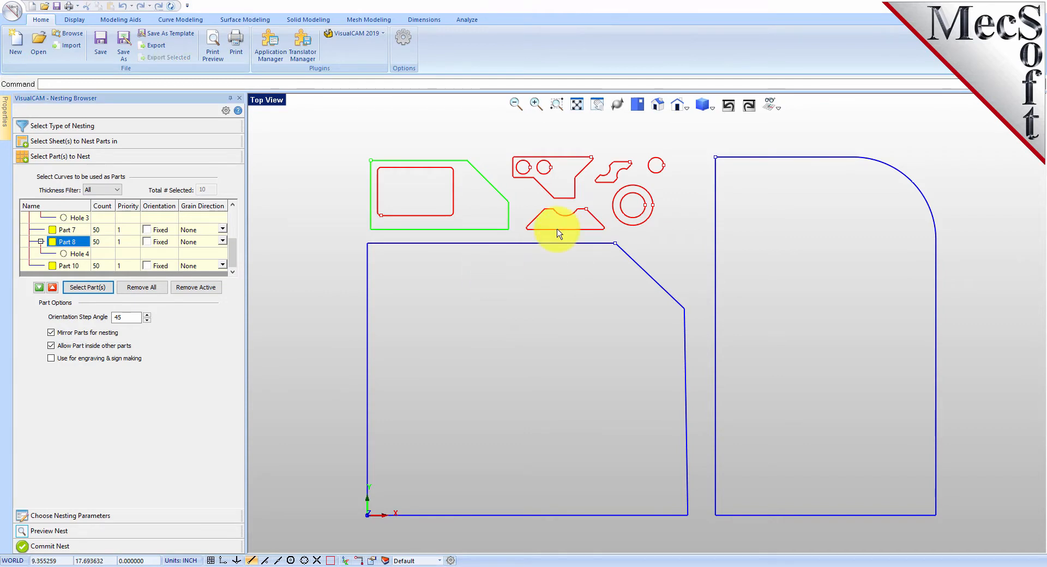
- Fix the orientation of Part 10, the trapezoidal part with the curved notch
click(71, 266)
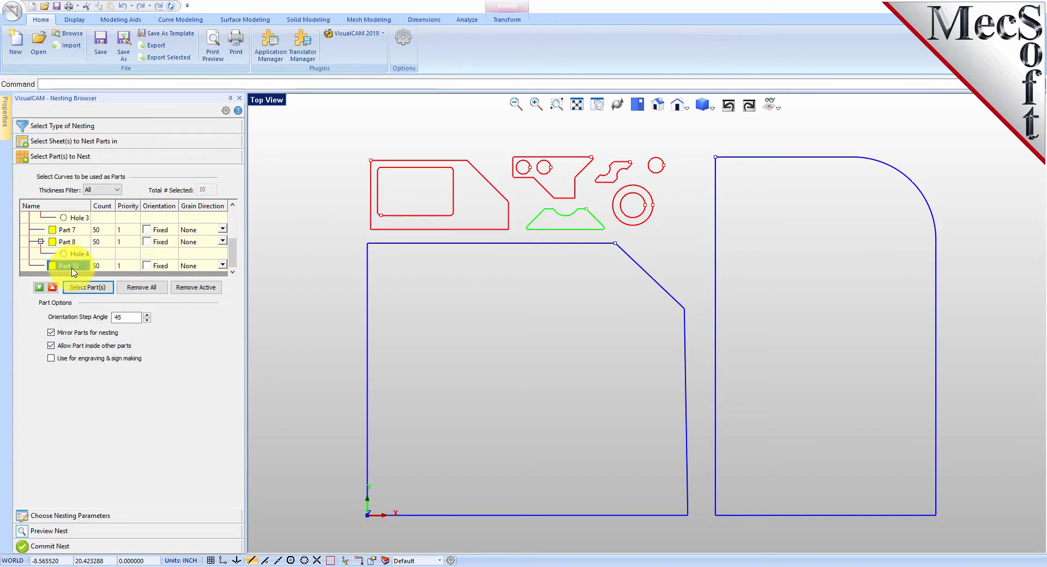
click(149, 269)
click(146, 267)
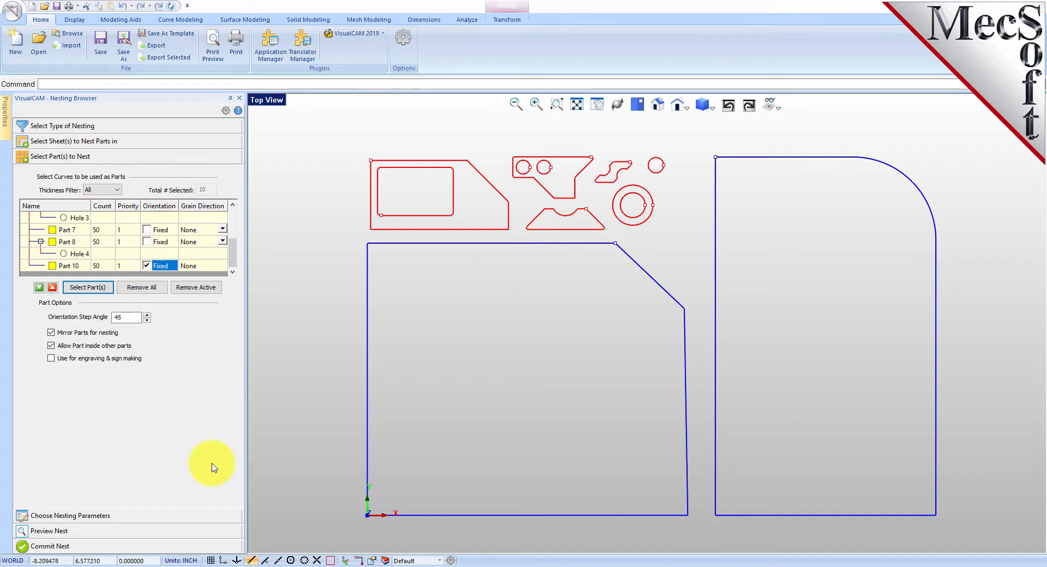
- Set the nesting distance from part to part to 0.15 and from part to sheet to 0.25
click(101, 516)
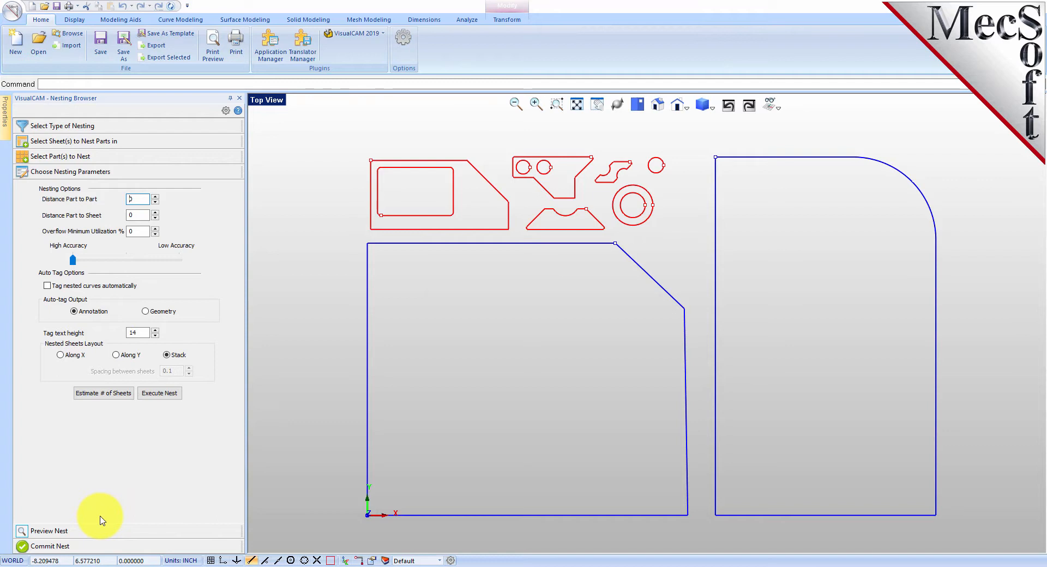
double_click(138, 200)
text(0.)
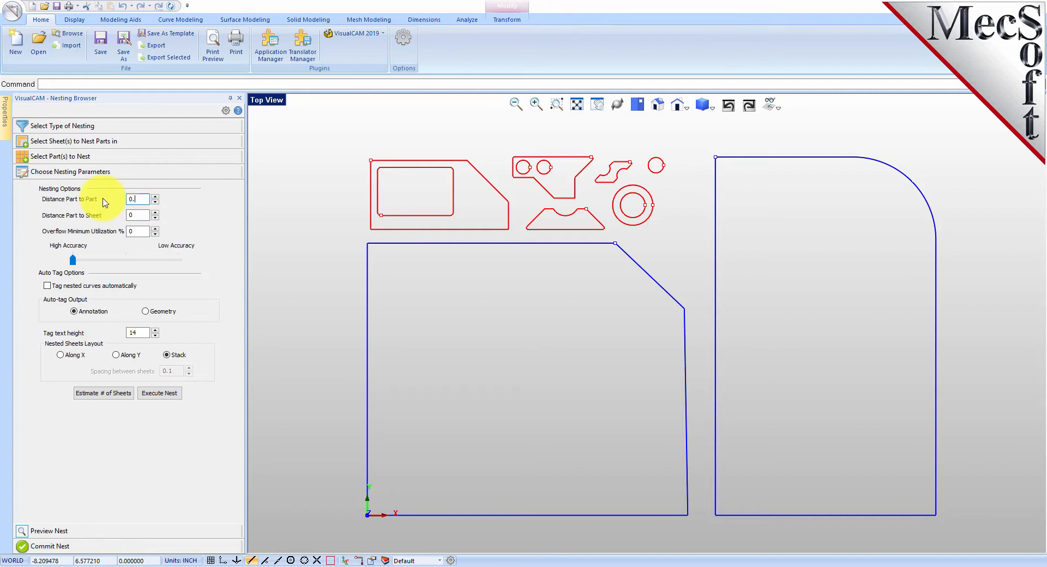
text(15)
click(142, 213)
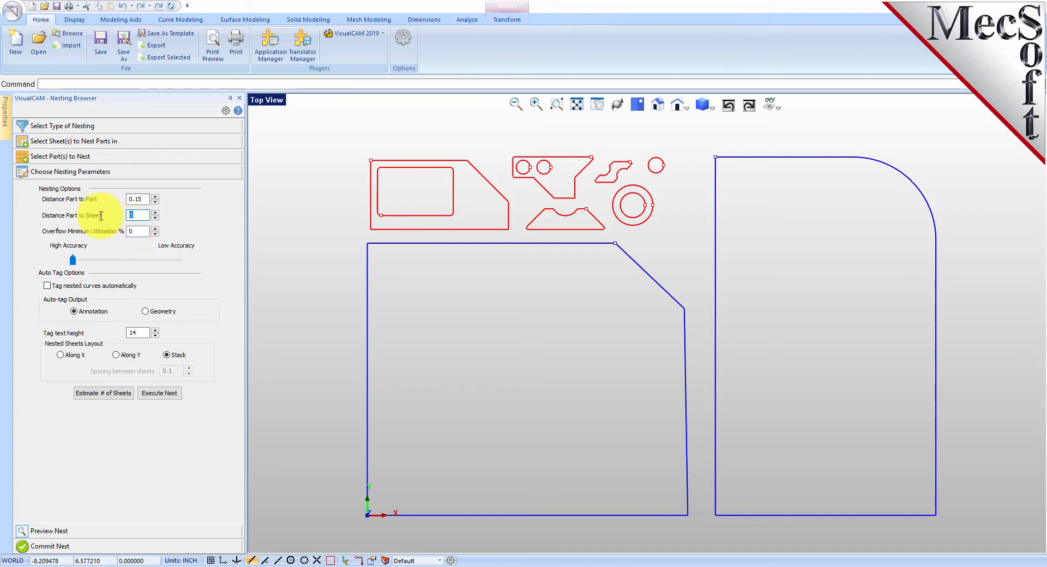
text(0.25)
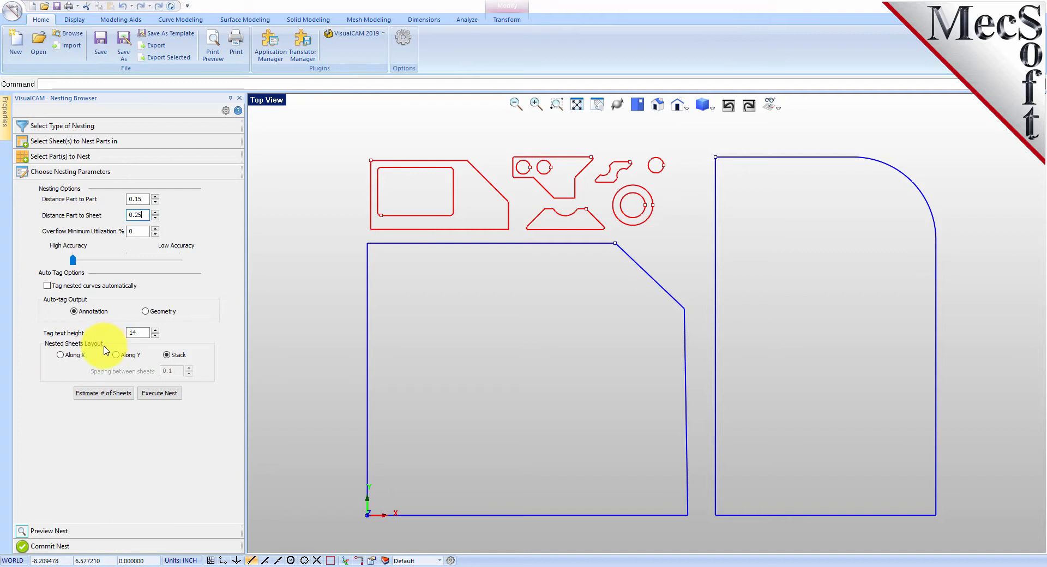
- Estimate the number of sheets needed and update the sheet counts with the estimate
click(106, 394)
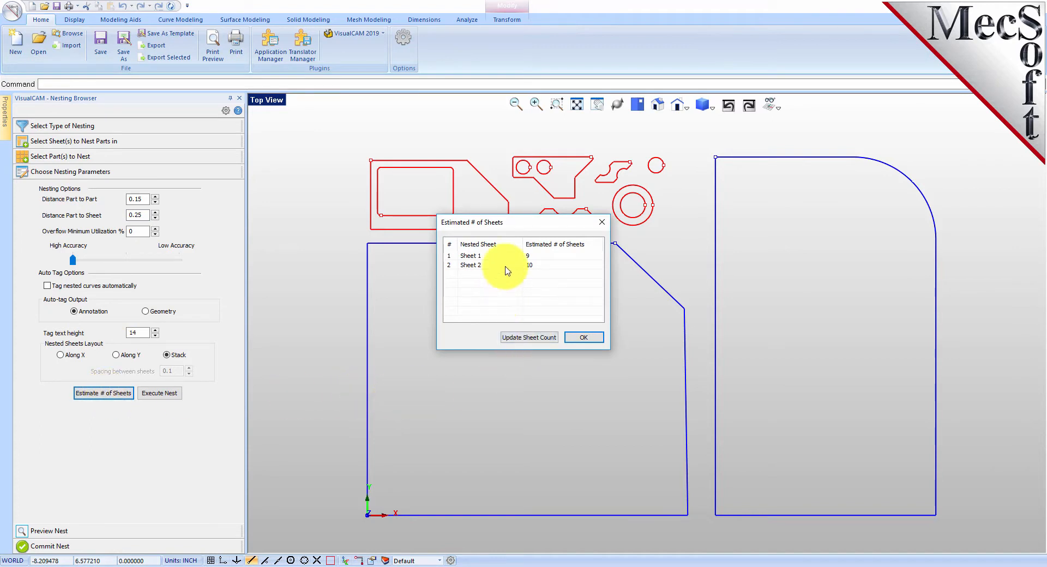
click(529, 338)
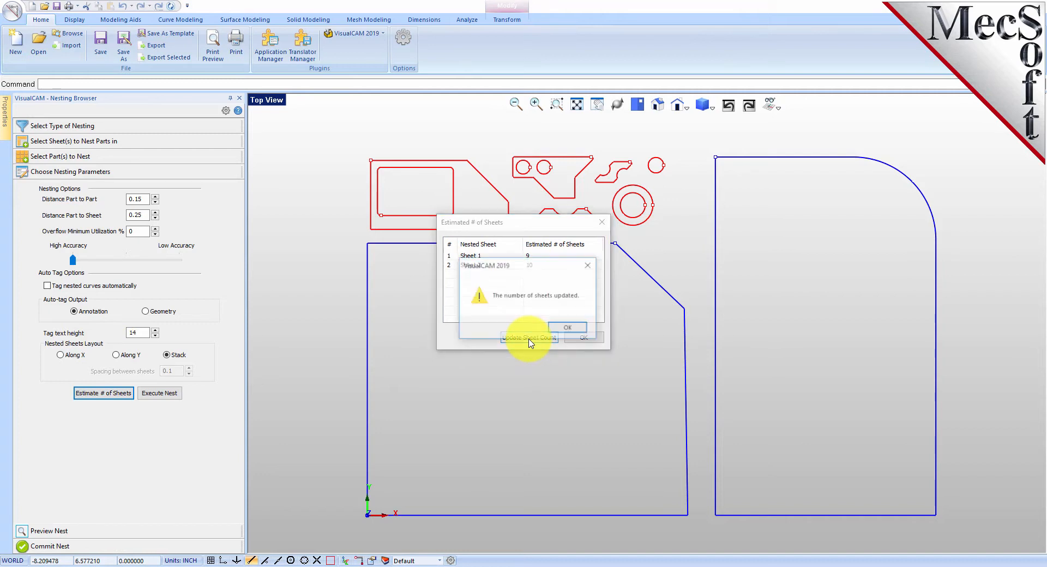
click(567, 329)
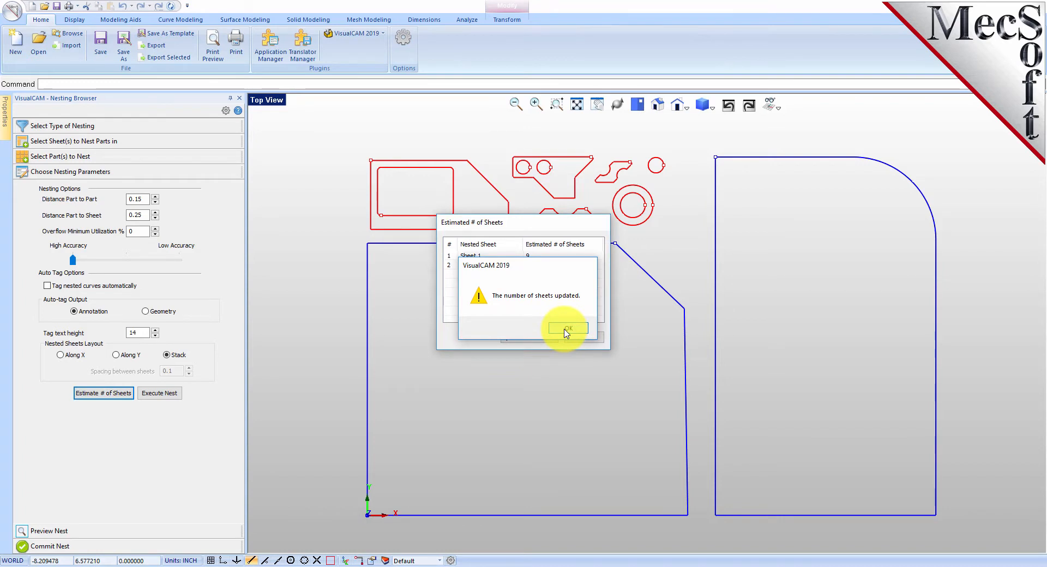
- Execute the nest and preview the part layouts on nested sheets 1-1 to 1-4
click(170, 394)
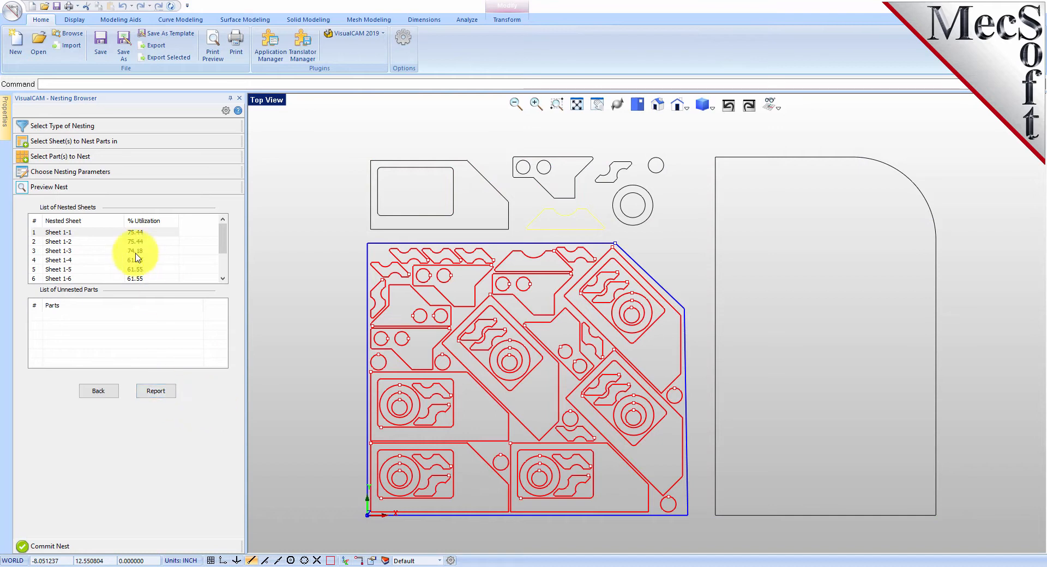
click(68, 242)
click(65, 251)
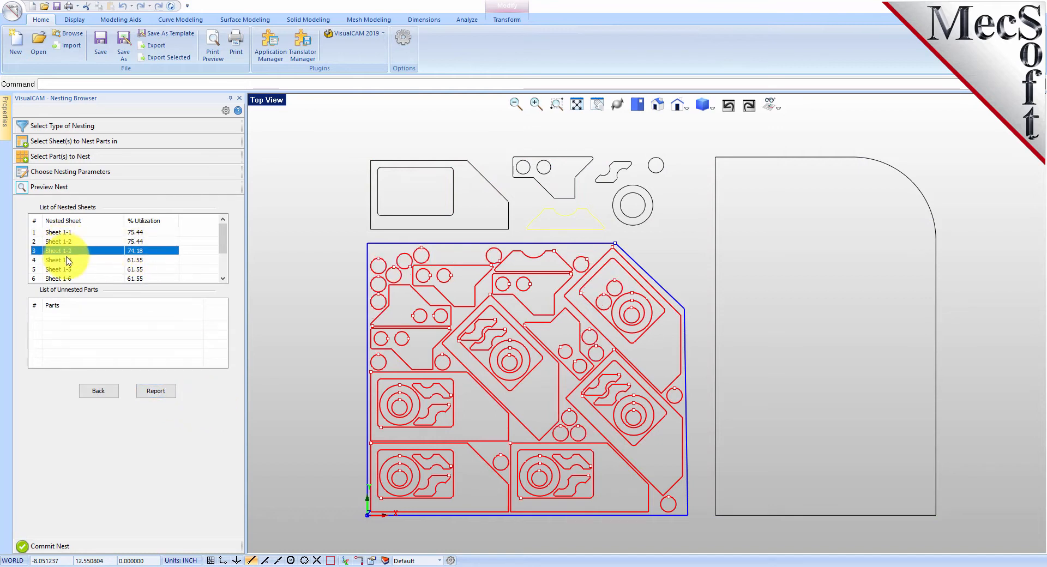
click(159, 391)
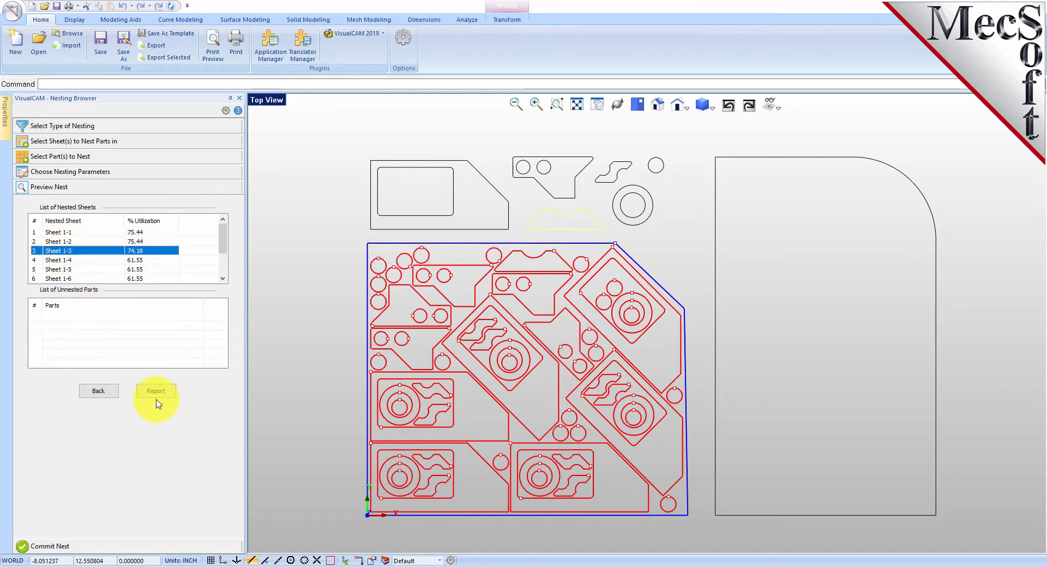
click(72, 260)
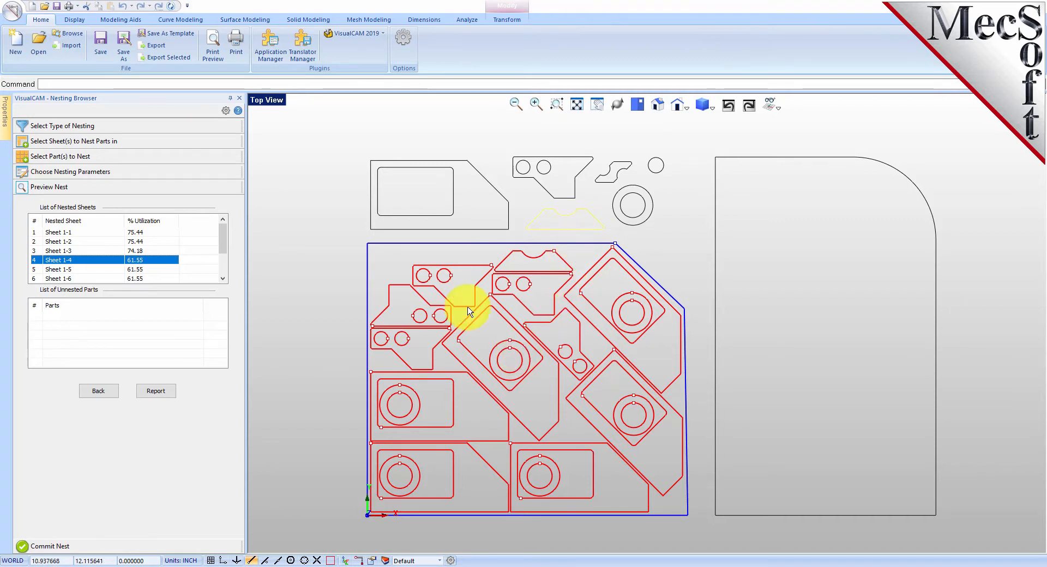
click(112, 232)
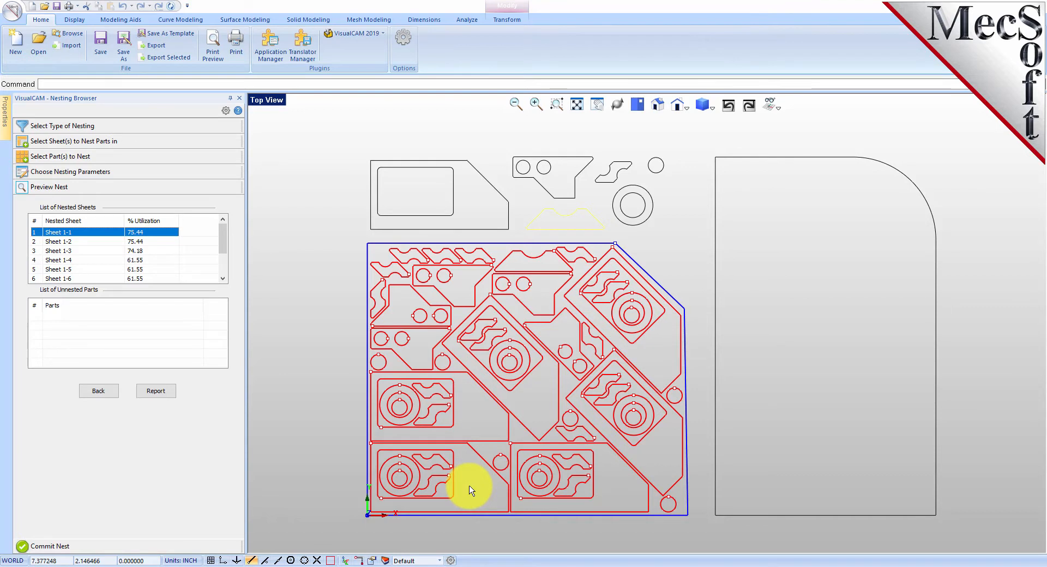
- Set the grain direction of Sheet 1 to Along X and accept the same direction for the other sheet
click(114, 142)
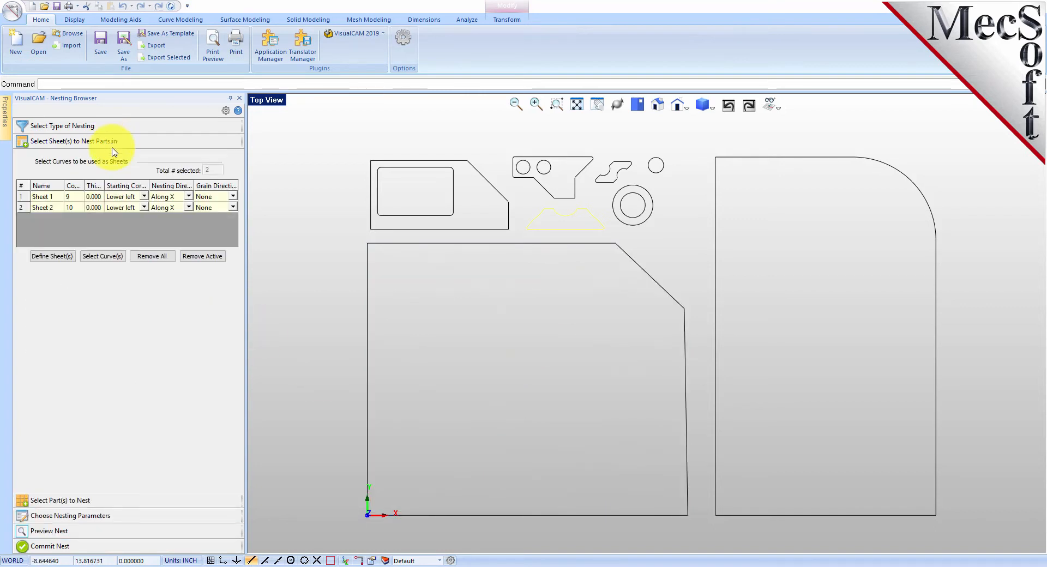
click(233, 198)
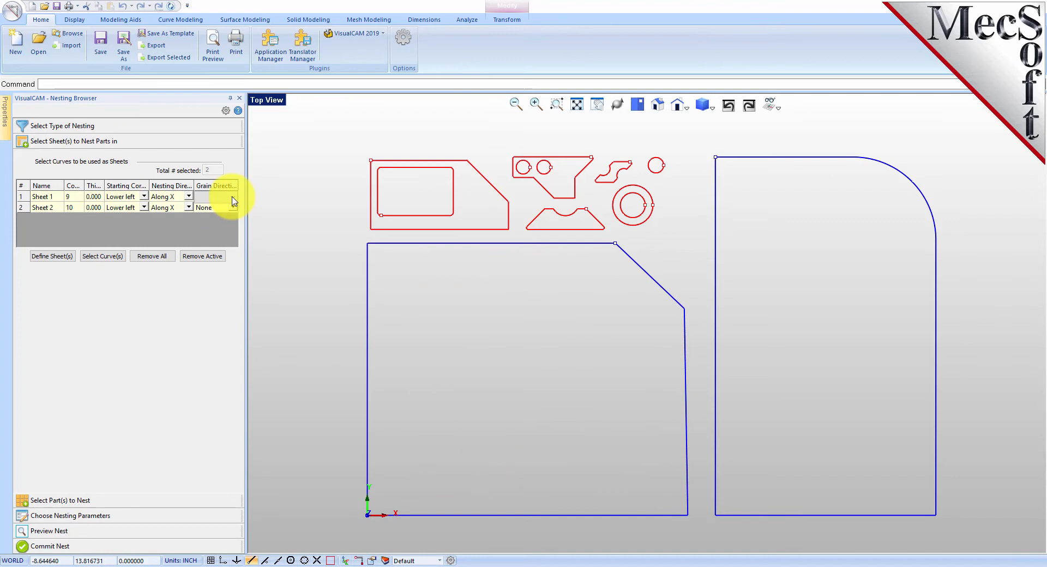
click(233, 198)
click(218, 224)
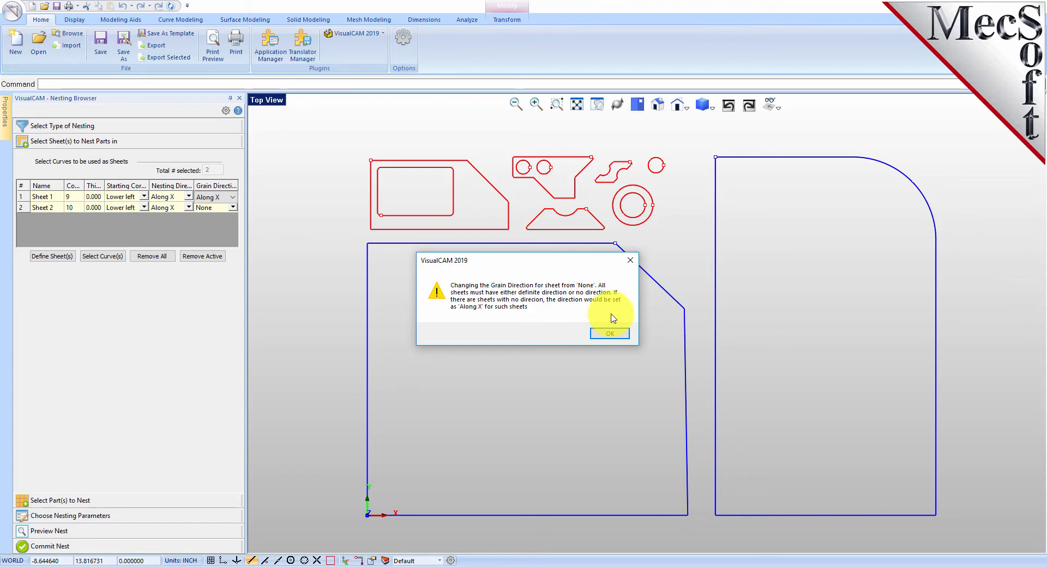
click(610, 333)
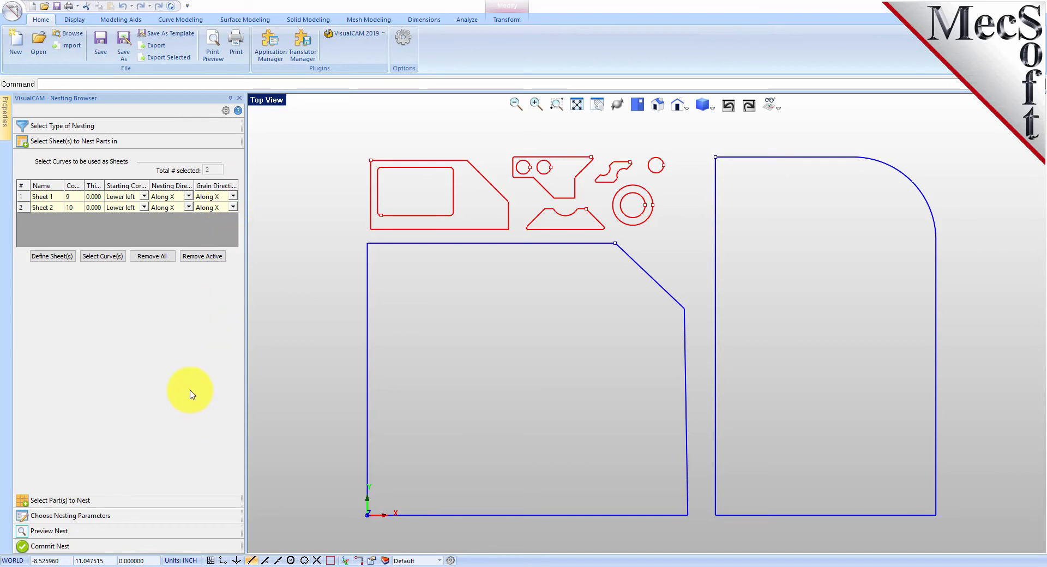
- Set the grain direction of Part 8, the large part with the rectangular hole, to Along Y
click(85, 501)
drag(234, 217, 234, 263)
click(67, 242)
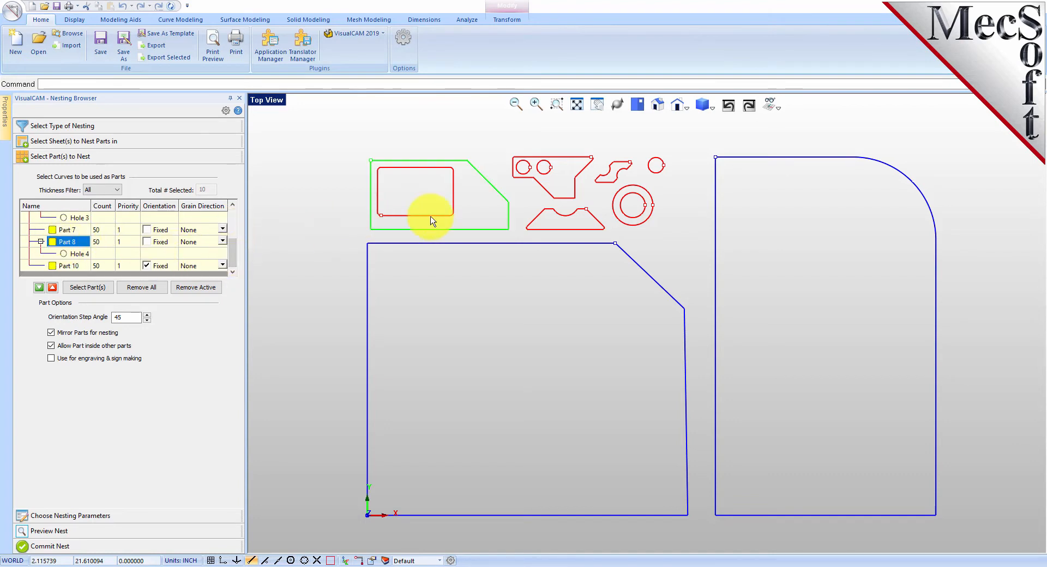
click(223, 243)
click(223, 242)
click(210, 271)
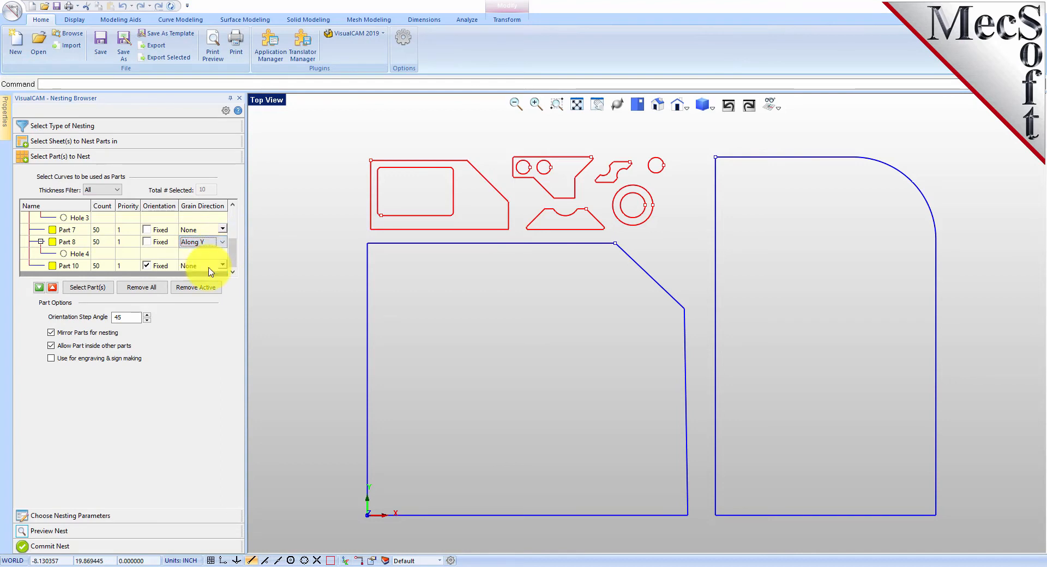
- Execute the nest again with the grain directions and go through the nested sheets to examine their layouts
click(101, 518)
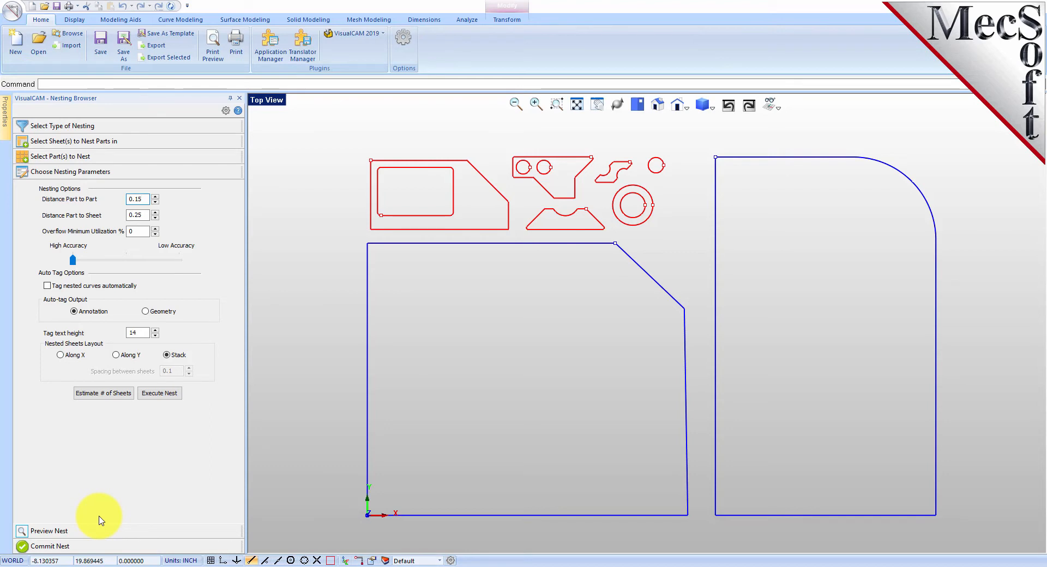
click(157, 397)
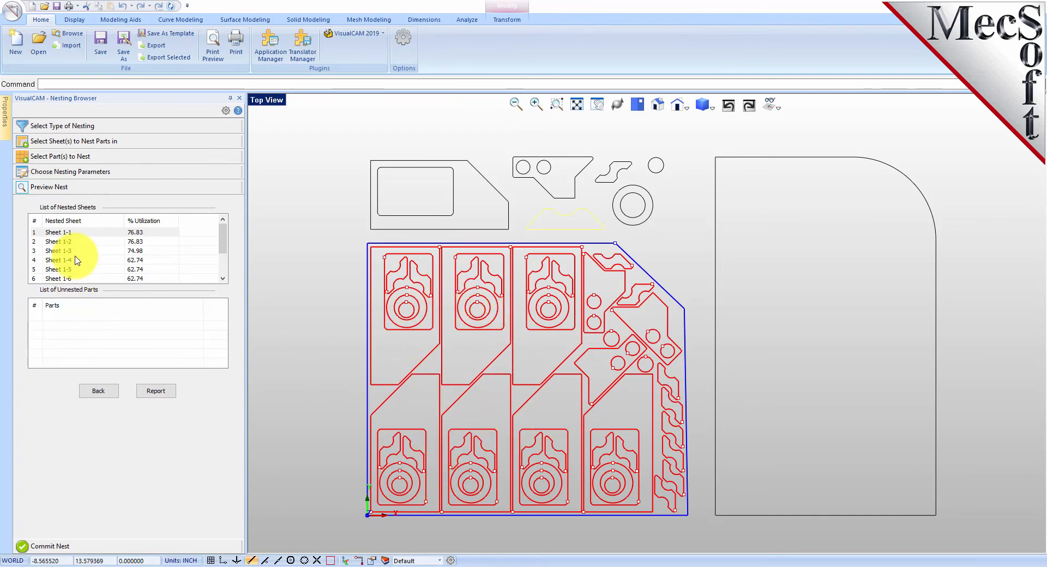
click(63, 242)
key(Down)
key(Down)
key(Down)
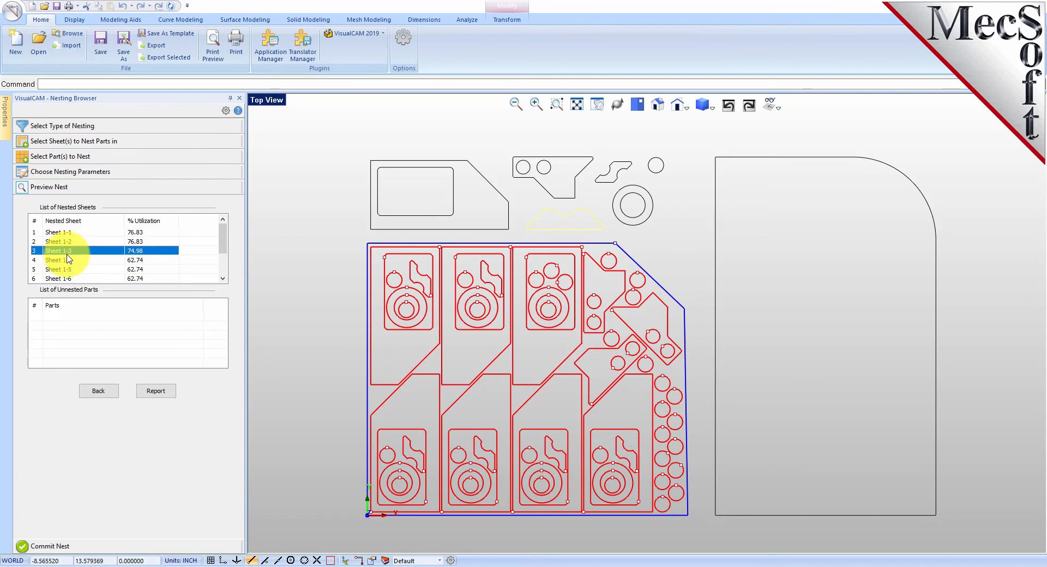
key(Down)
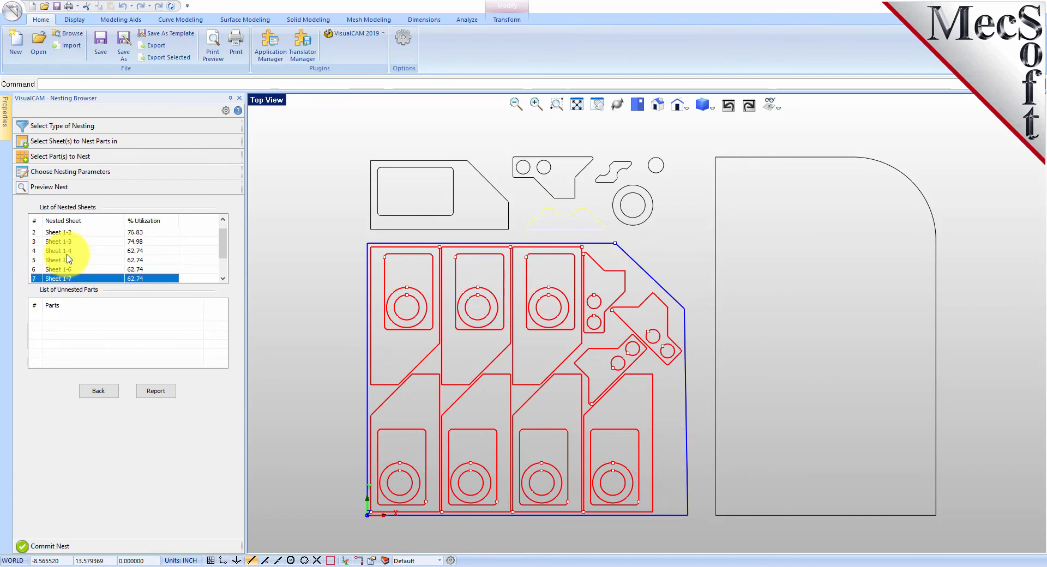
key(Down)
key(Up)
key(Up)
key(Up)
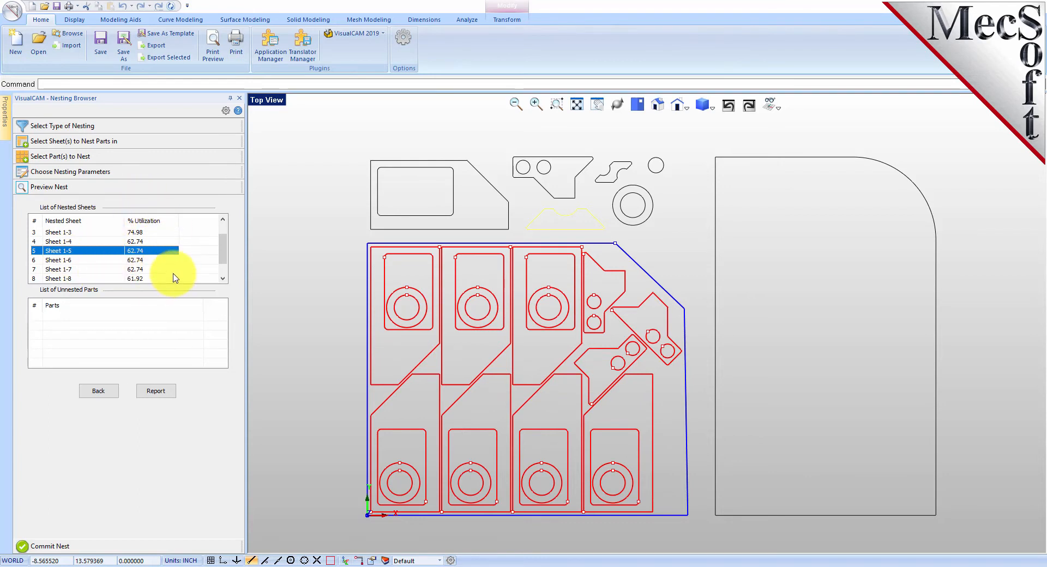
- Commit the nest with a separate layer created for each nested sheet
click(278, 285)
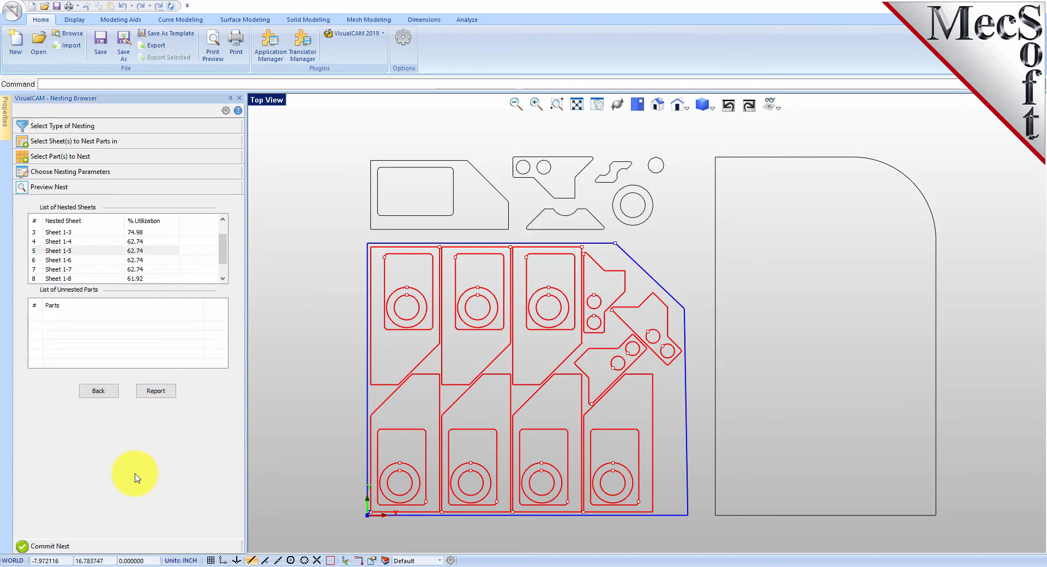
click(68, 540)
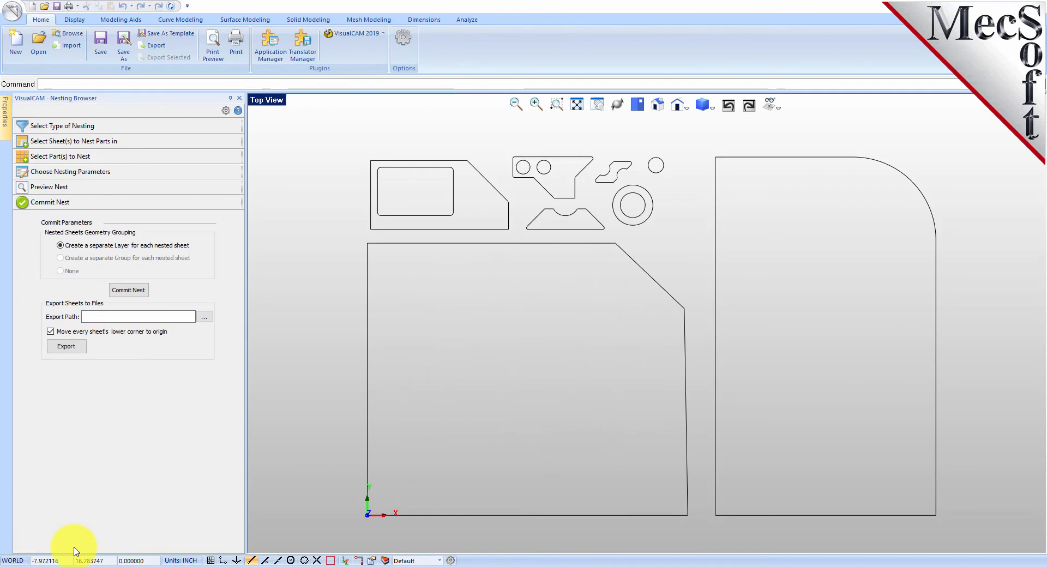
click(129, 291)
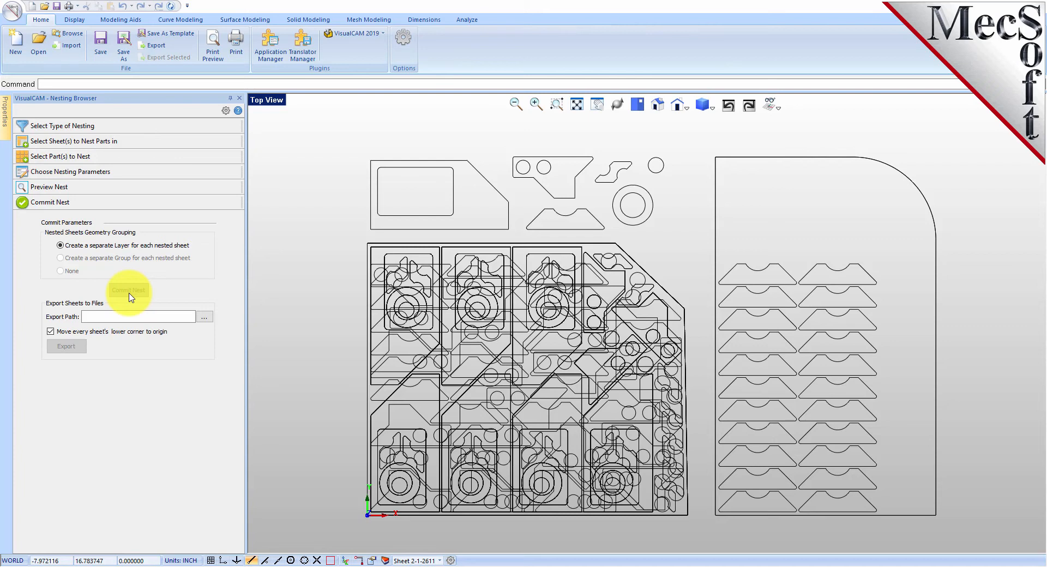
- Open the list of layers to inspect the ones created for the nested sheets
click(440, 560)
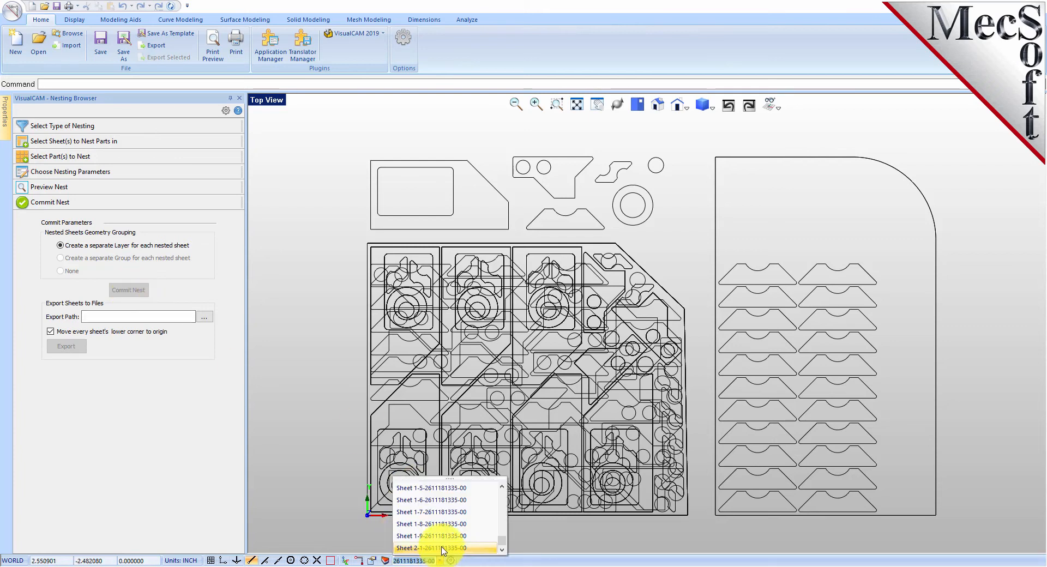